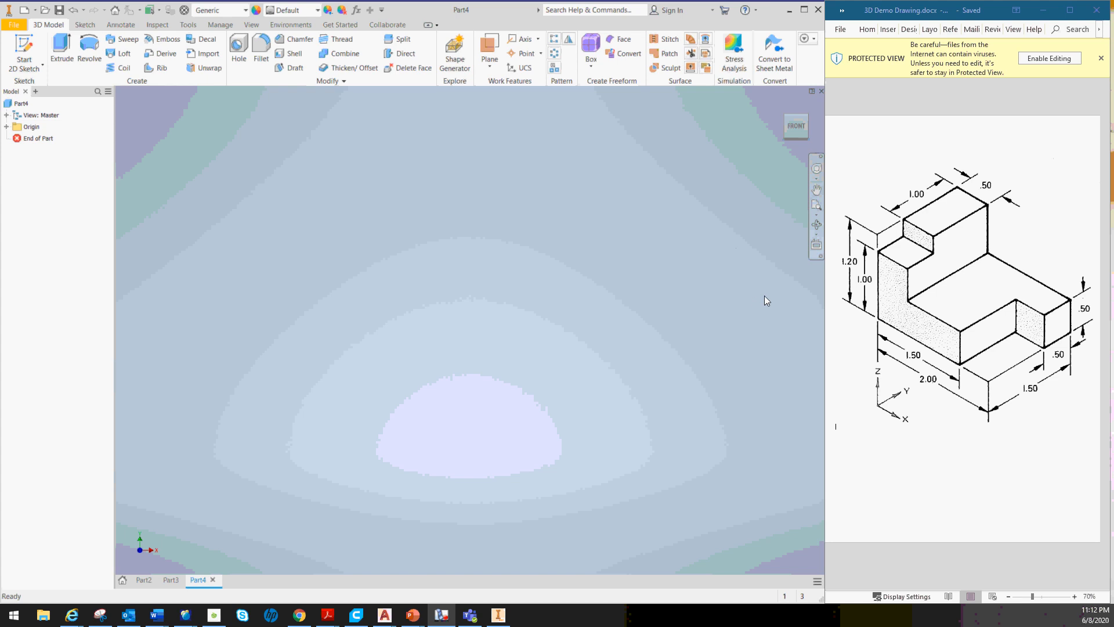
Start a new 2D sketch on the front (XY) origin plane.
click(32, 51)
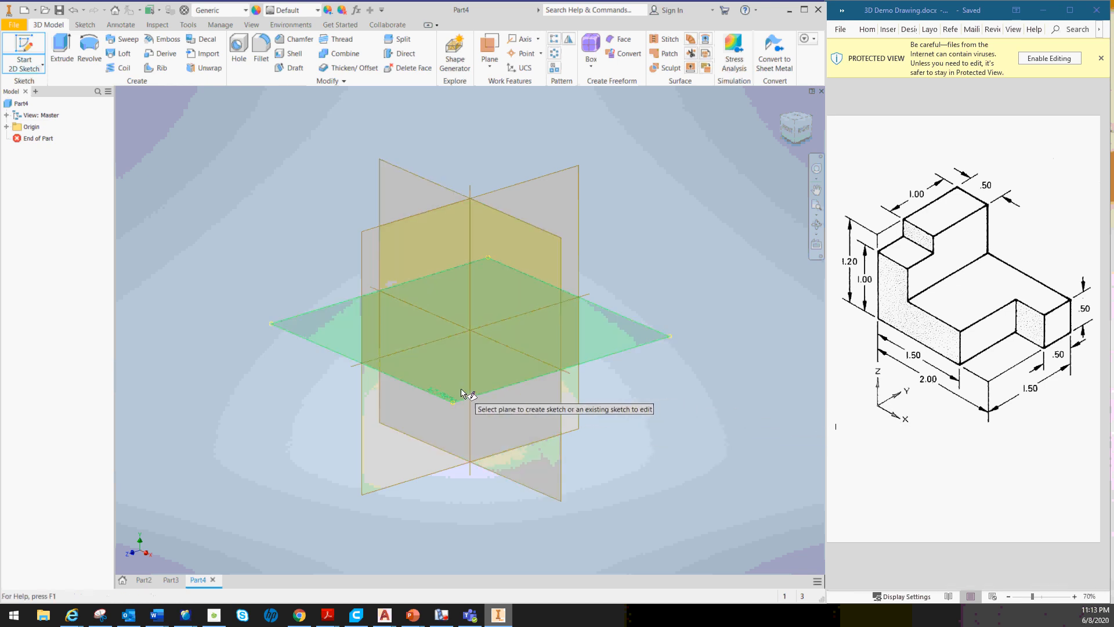
scroll(467, 395, down, 5)
scroll(462, 393, up, 8)
scroll(461, 393, up, 3)
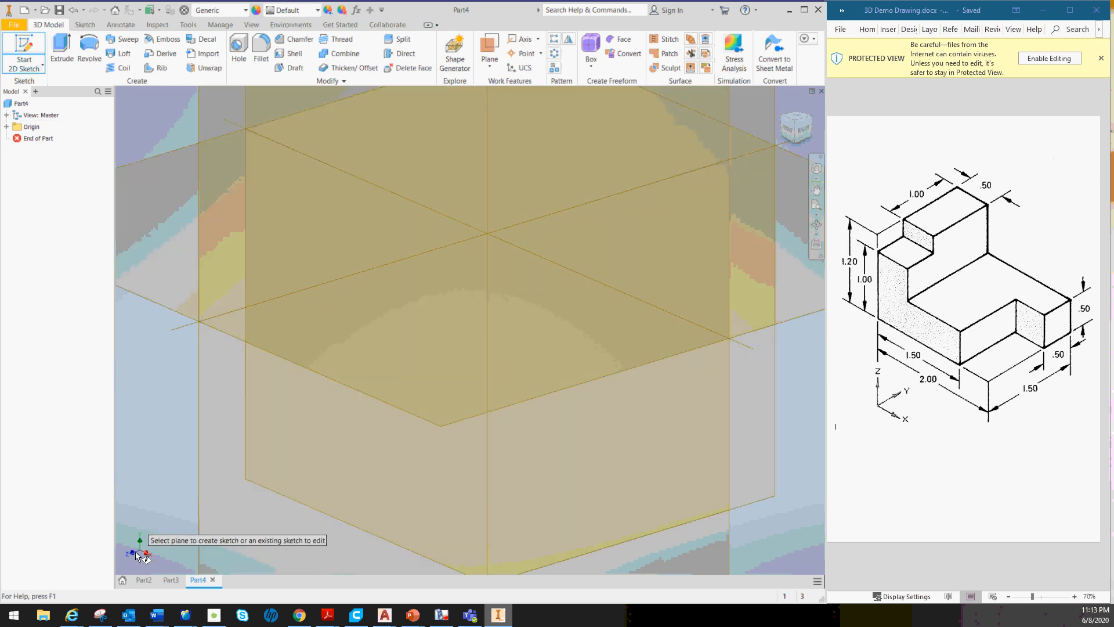
scroll(200, 502, down, 3)
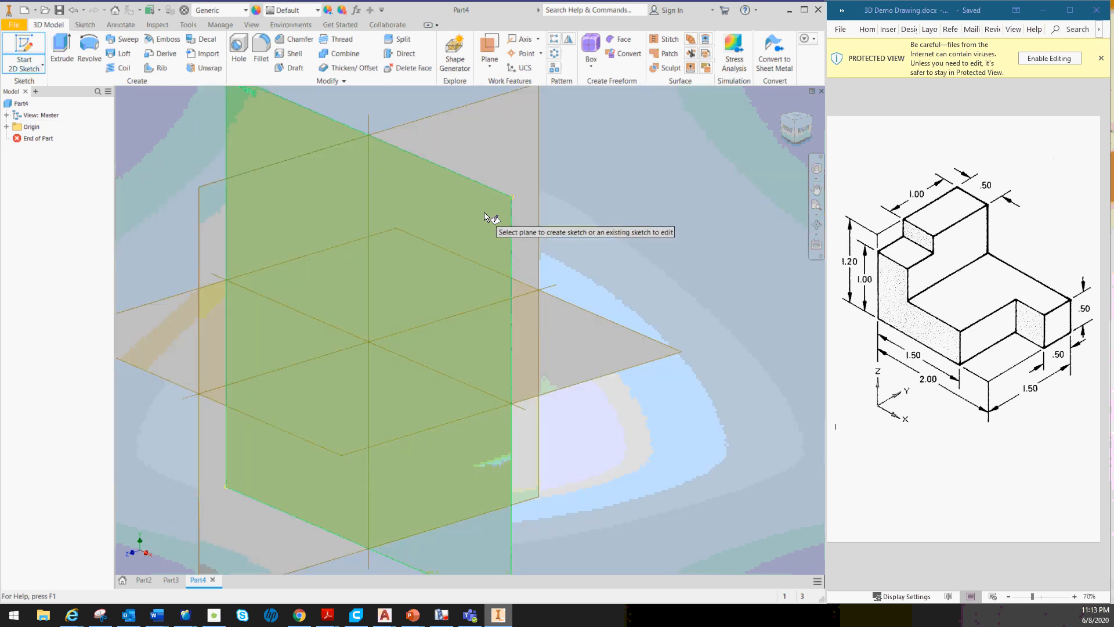
click(495, 215)
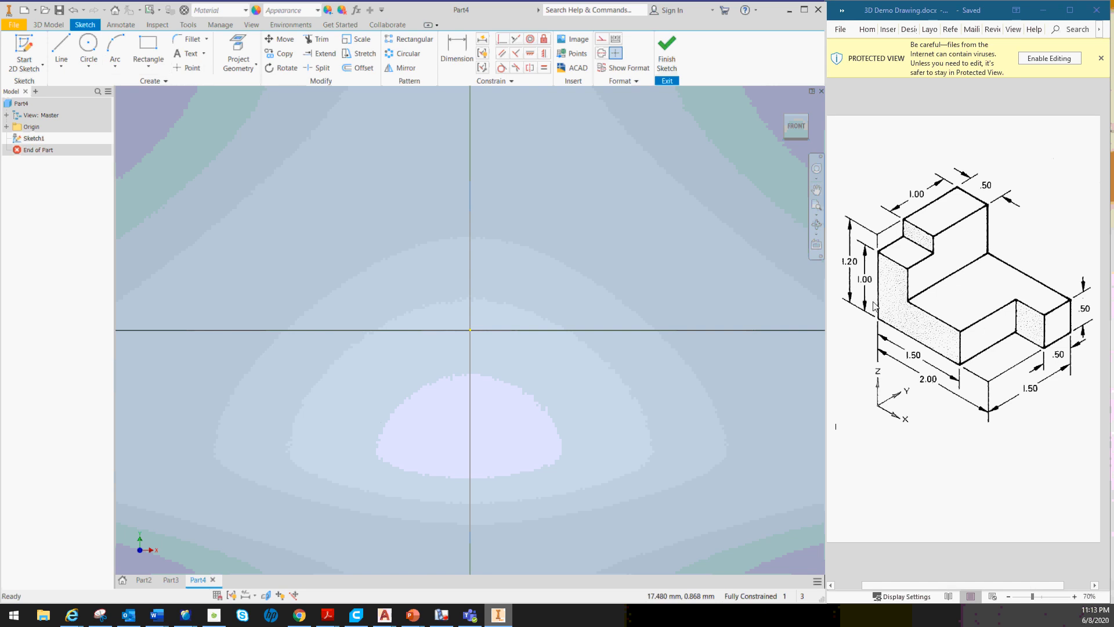
Sketch a two-point rectangle about 9.8 mm wide and 7.2 mm high with its lower-left corner on the origin.
mouse_move(630, 271)
middle_down()
mouse_move(493, 341)
mouse_move(499, 359)
middle_up()
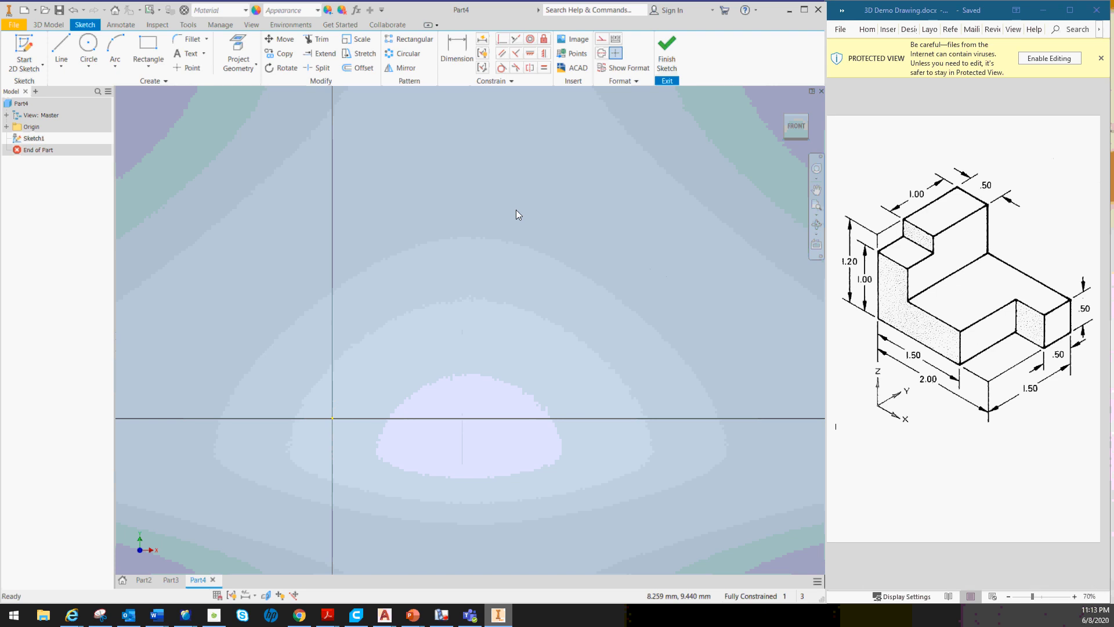
click(152, 49)
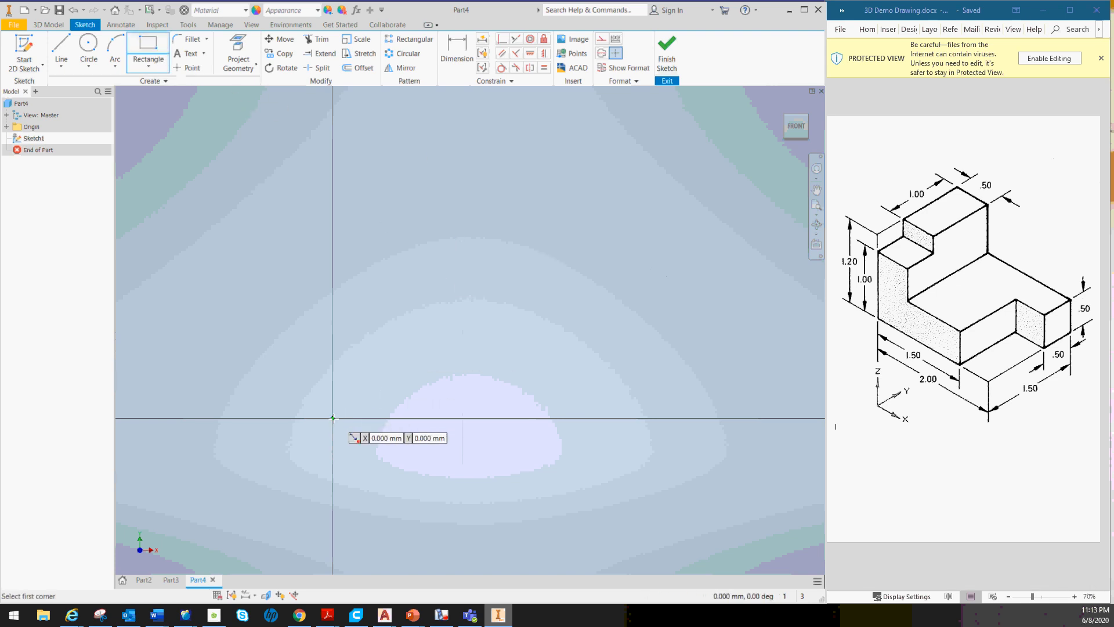
click(333, 418)
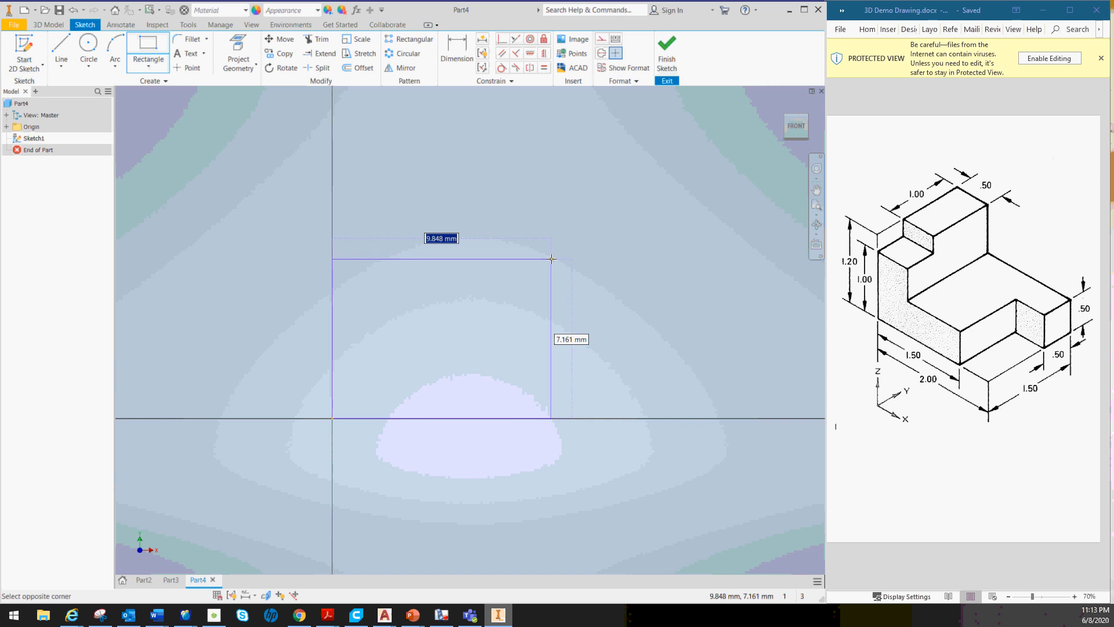
click(551, 259)
scroll(510, 313, down, 5)
scroll(510, 313, up, 6)
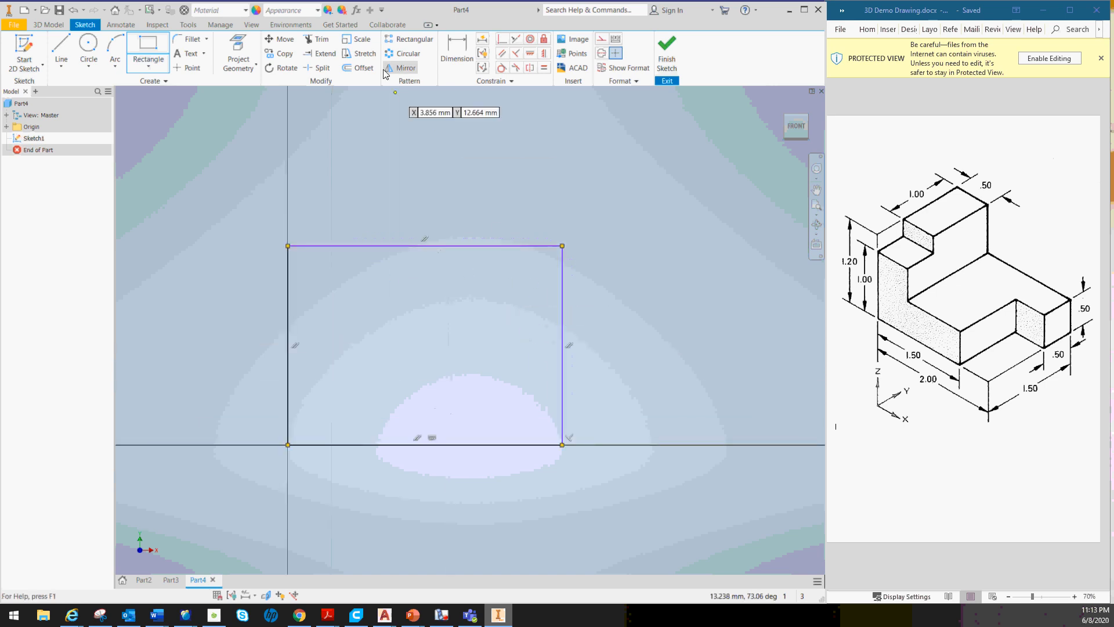
Dimension the rectangle's upper edge and set its width to 2 mm.
click(457, 51)
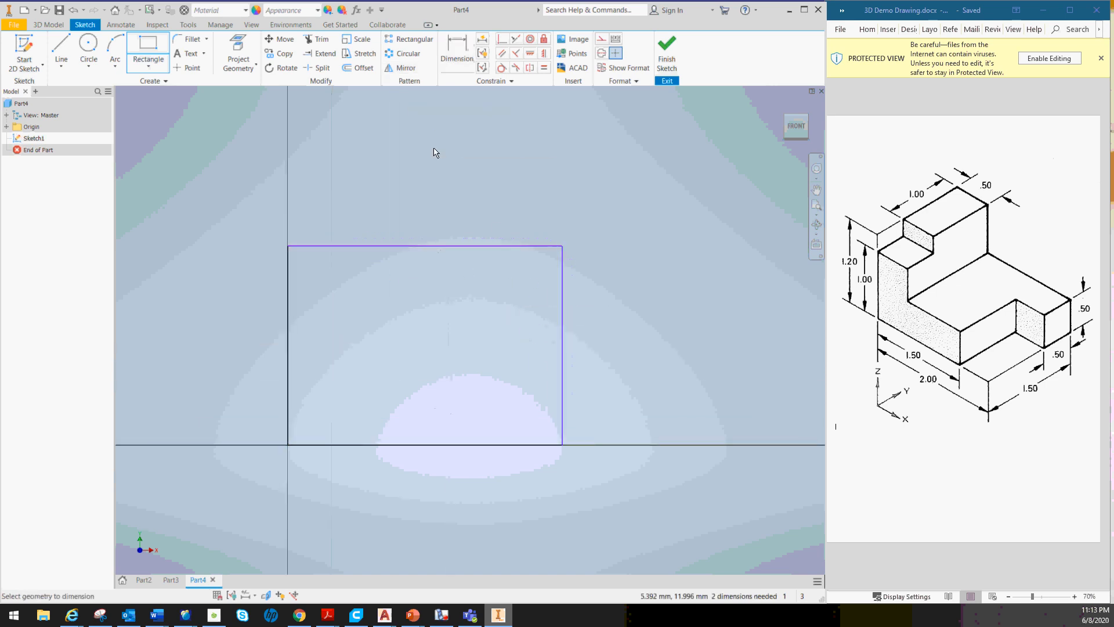
click(423, 246)
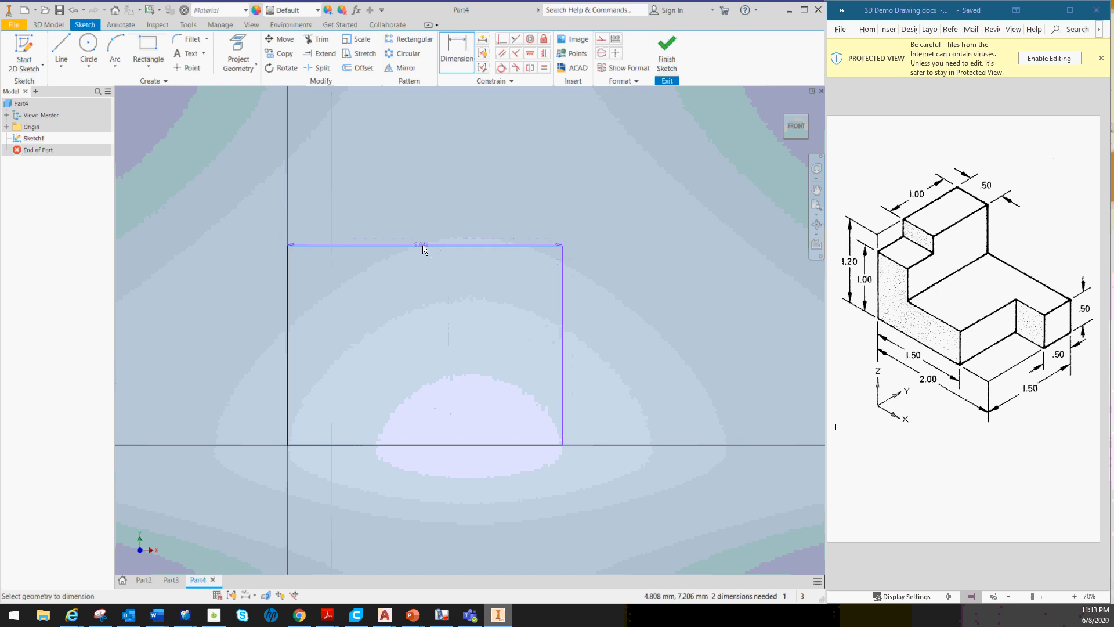
click(433, 227)
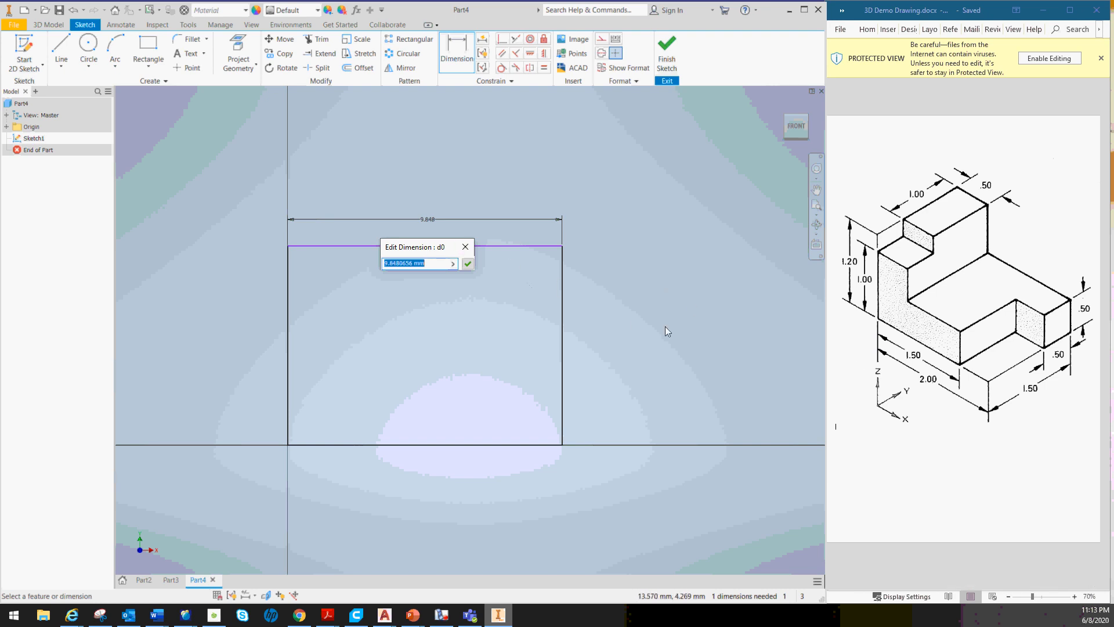
text(2)
key(Return)
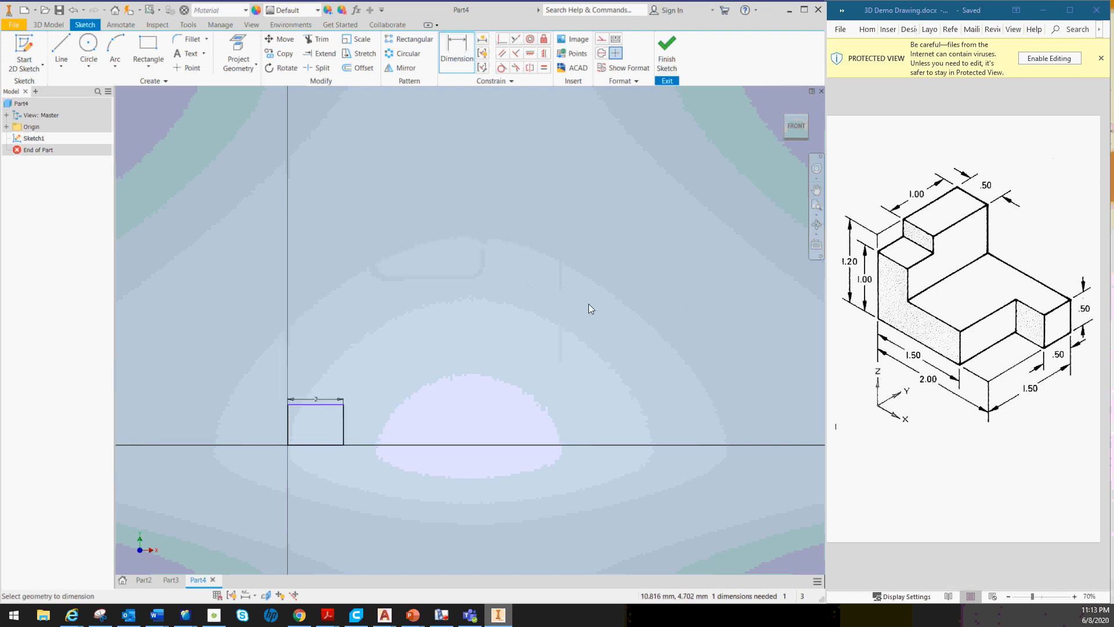
Dimension the rectangle's right edge with a height of 1.5 mm and finish the sketch.
scroll(301, 436, up, 5)
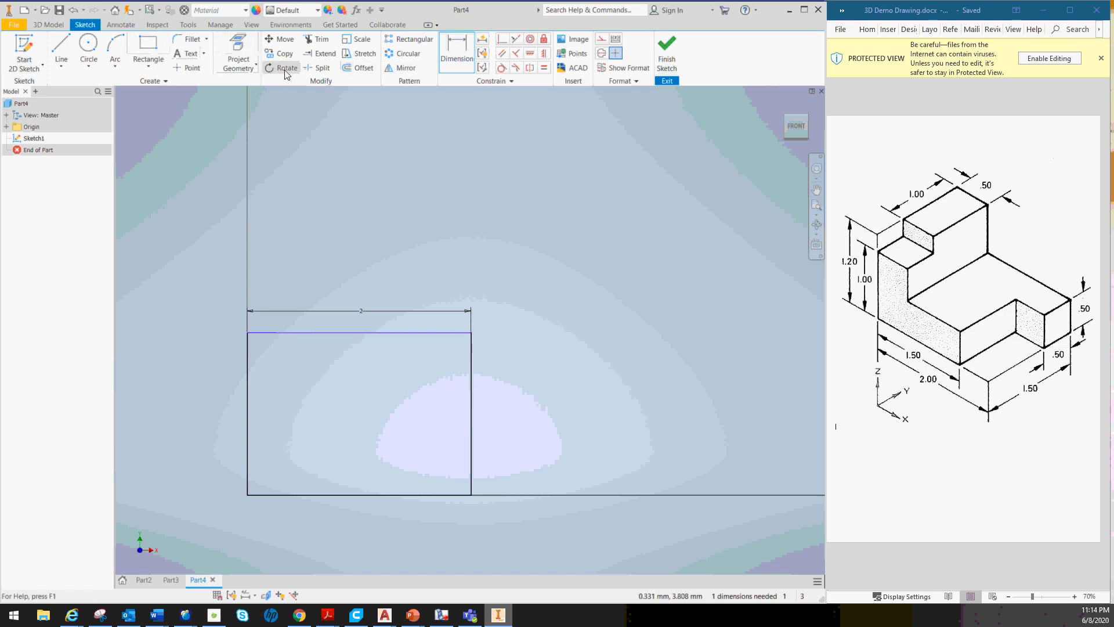
click(455, 67)
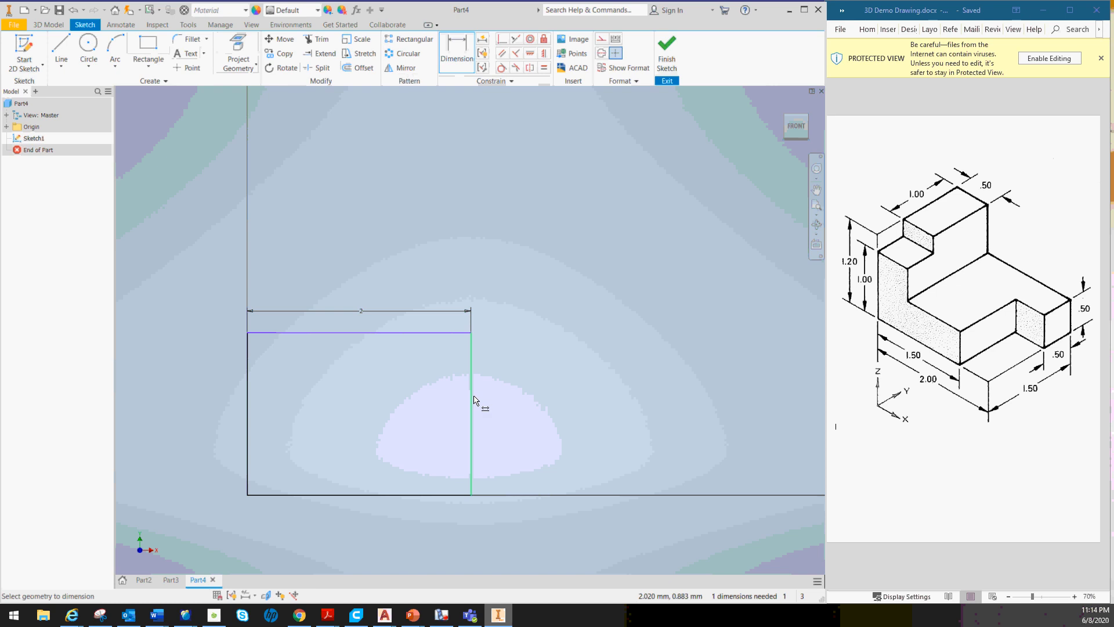
click(472, 401)
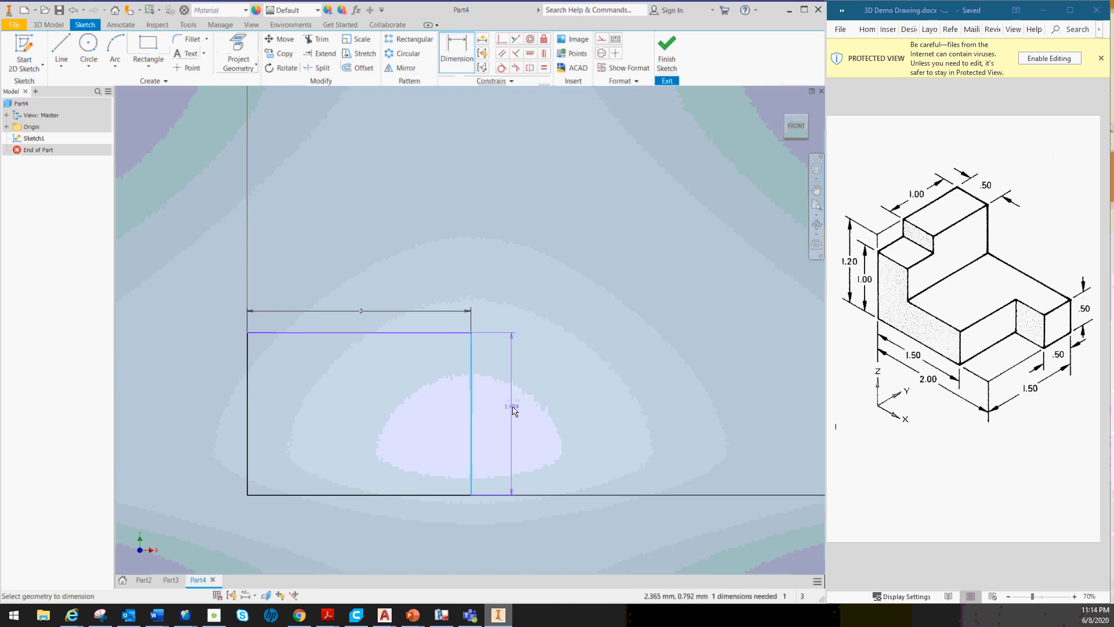
click(512, 407)
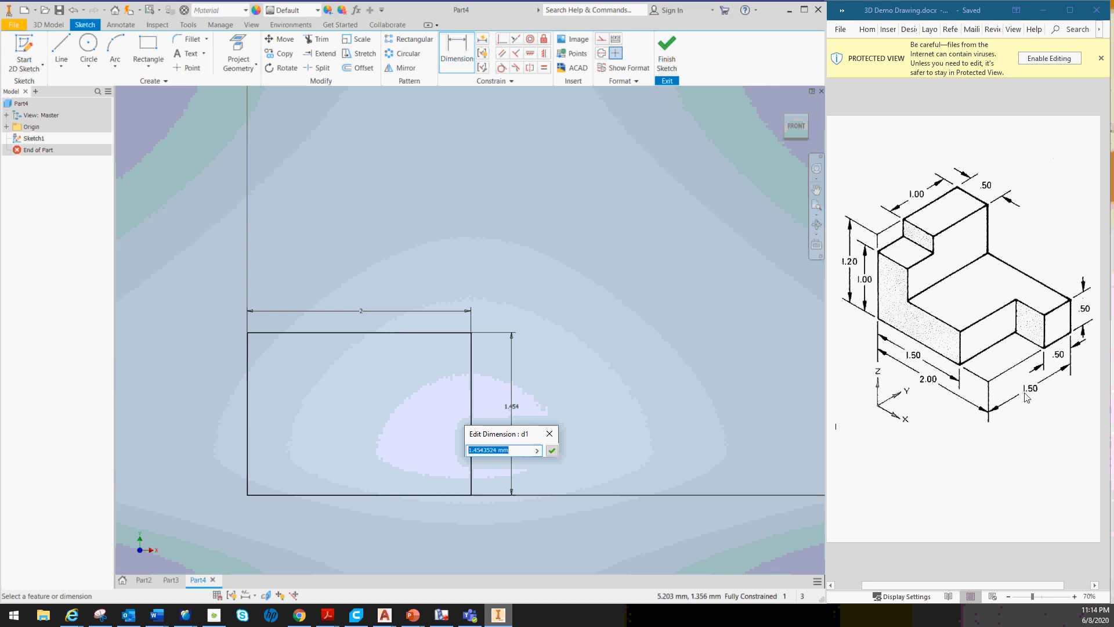
text(1.5)
key(Return)
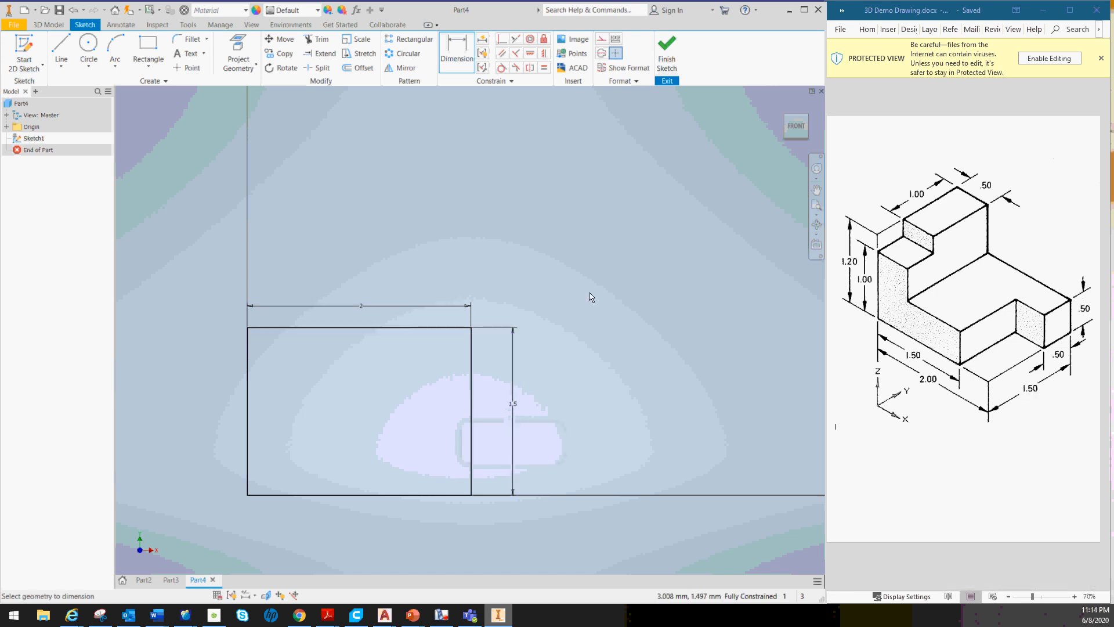
click(670, 60)
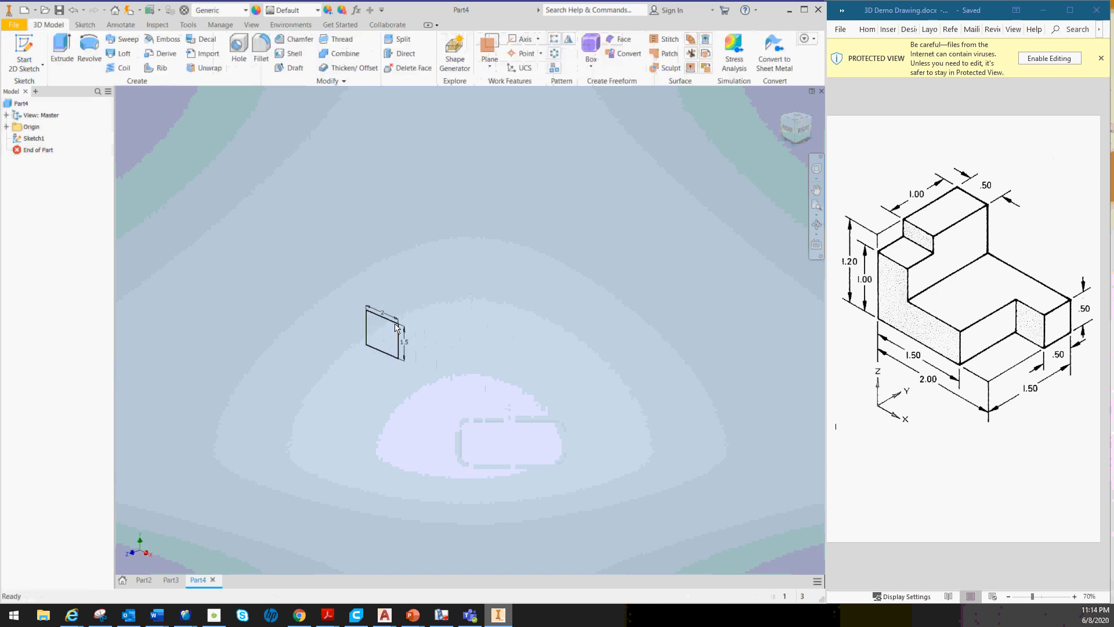
Extrude the 2 by 1.5 mm rectangle profile by a distance of 0.5 mm.
scroll(395, 327, up, 5)
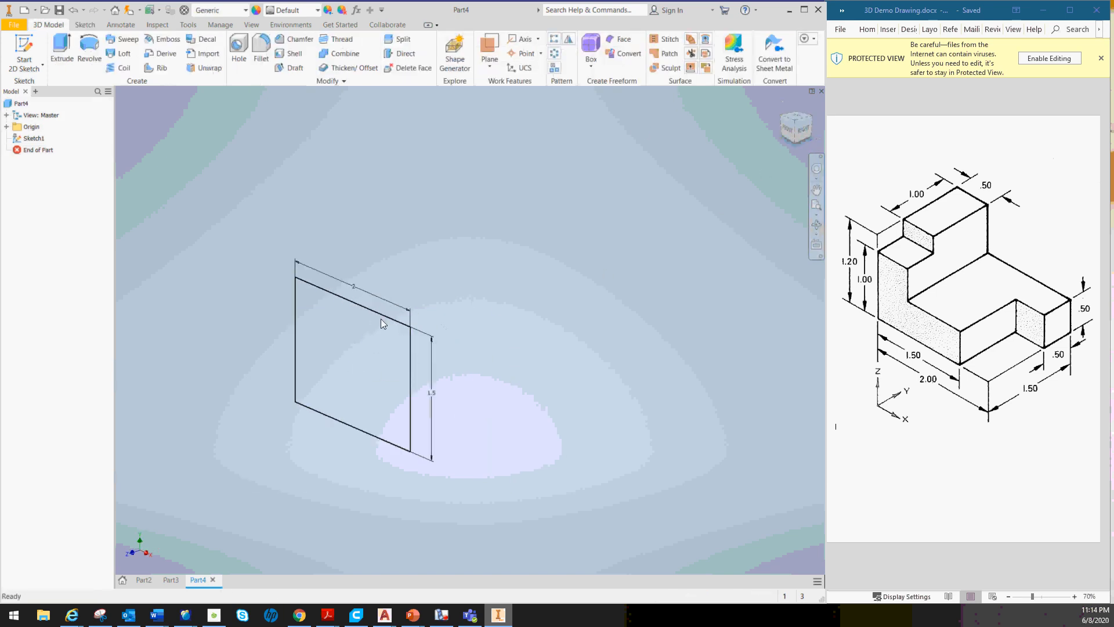
click(61, 52)
middle_drag(383, 253, 579, 201)
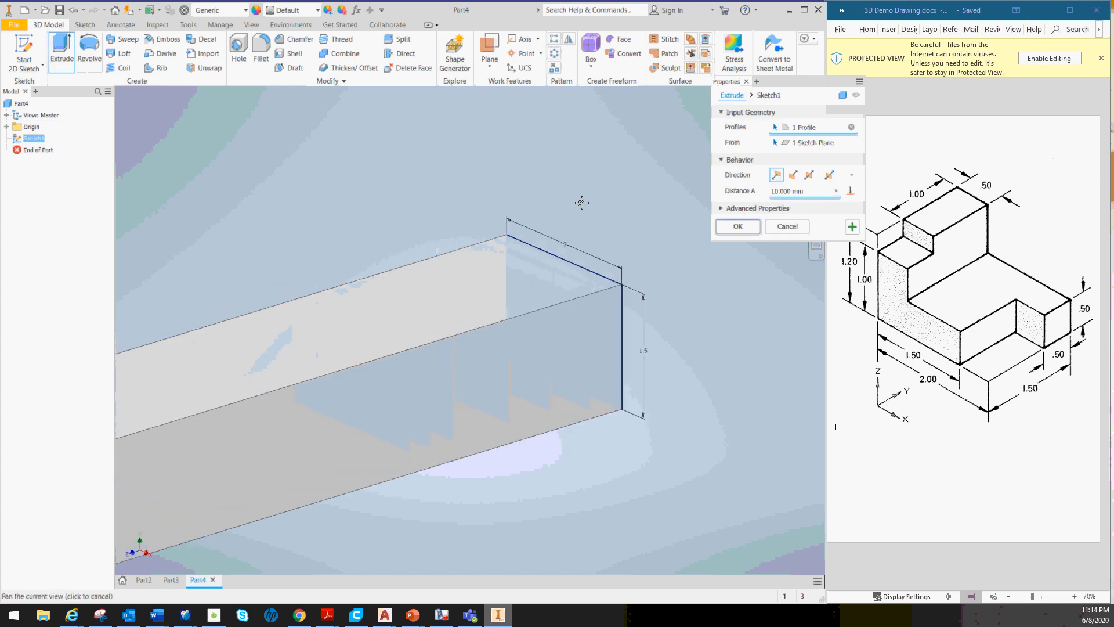
middle_drag(436, 251, 538, 194)
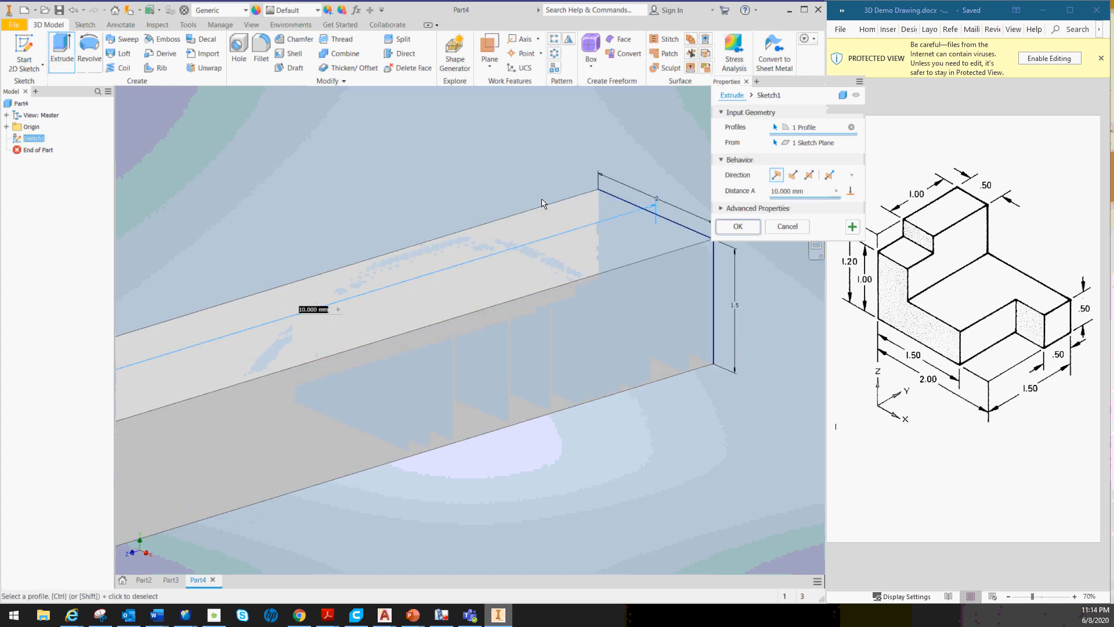
scroll(539, 204, up, 3)
scroll(551, 203, down, 5)
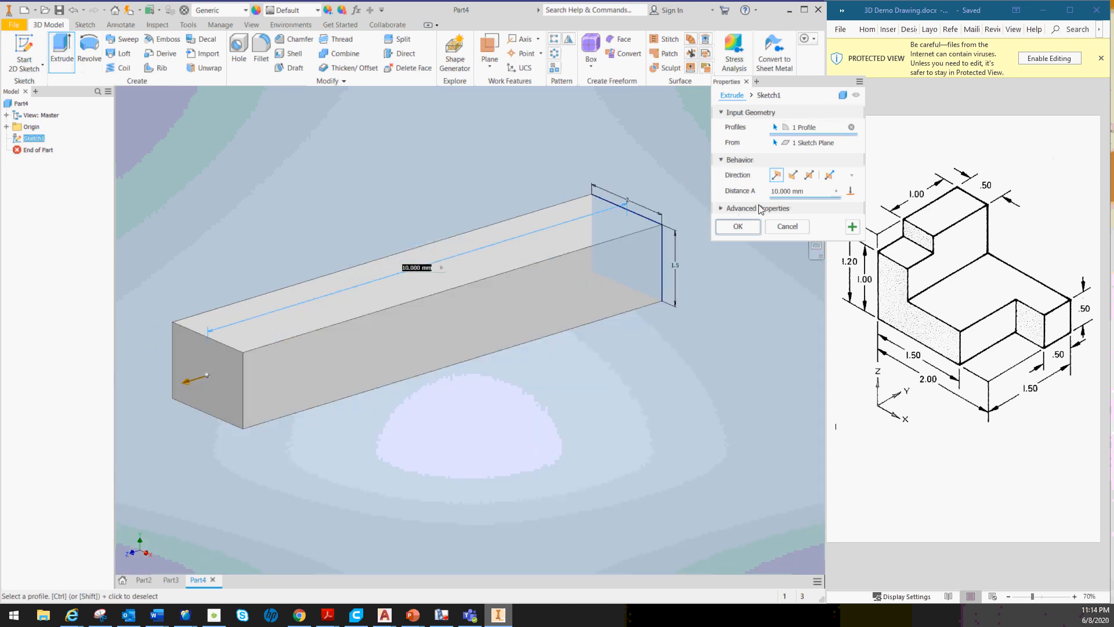
click(814, 190)
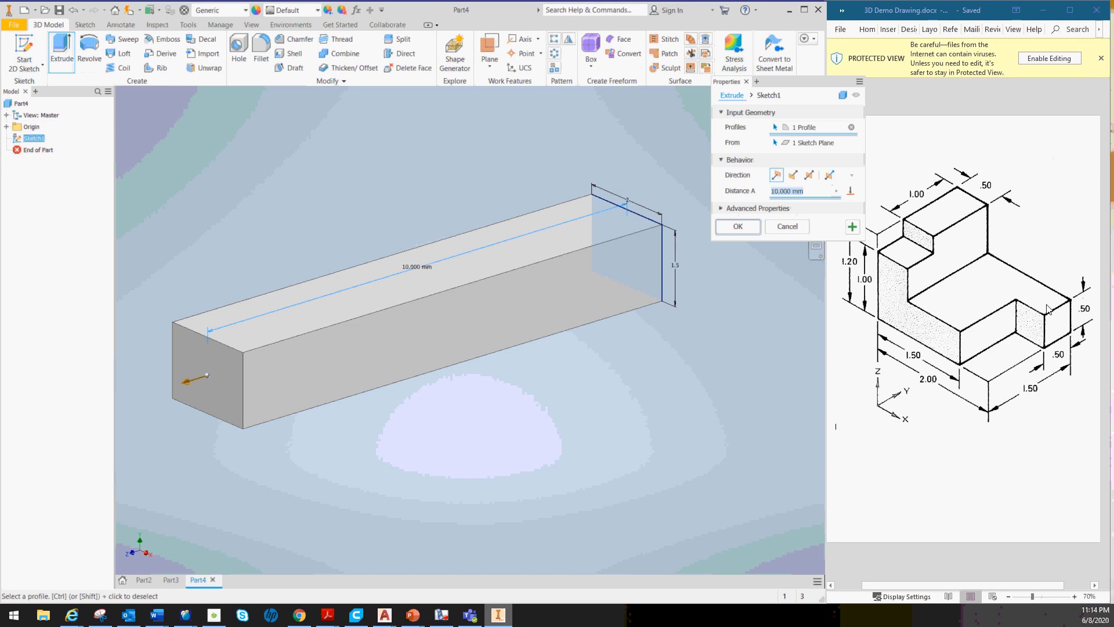
text(.5)
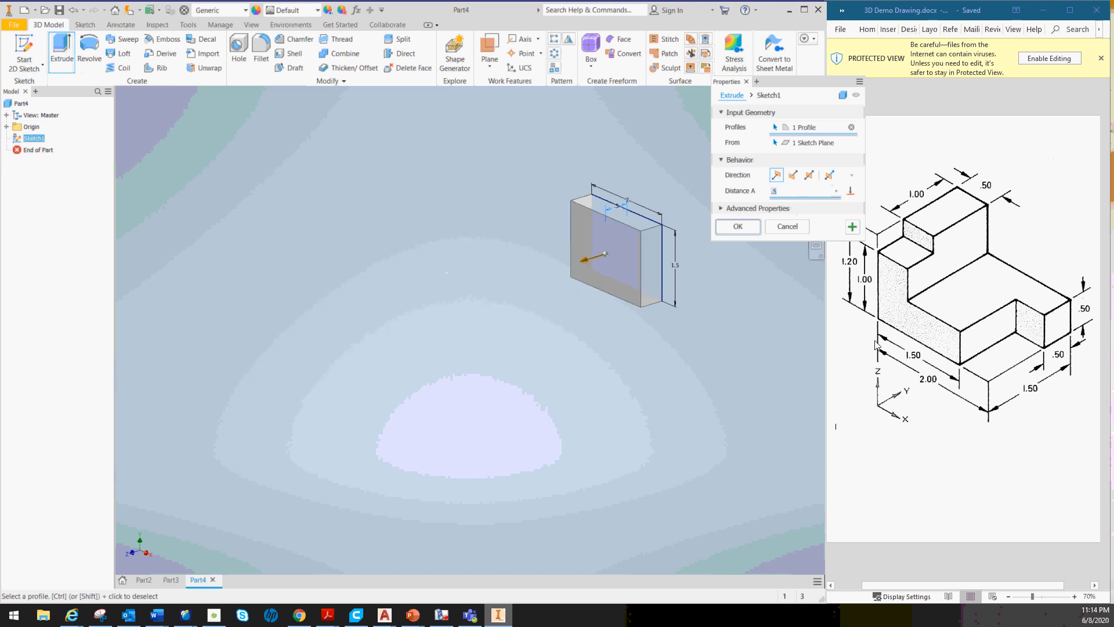
click(737, 226)
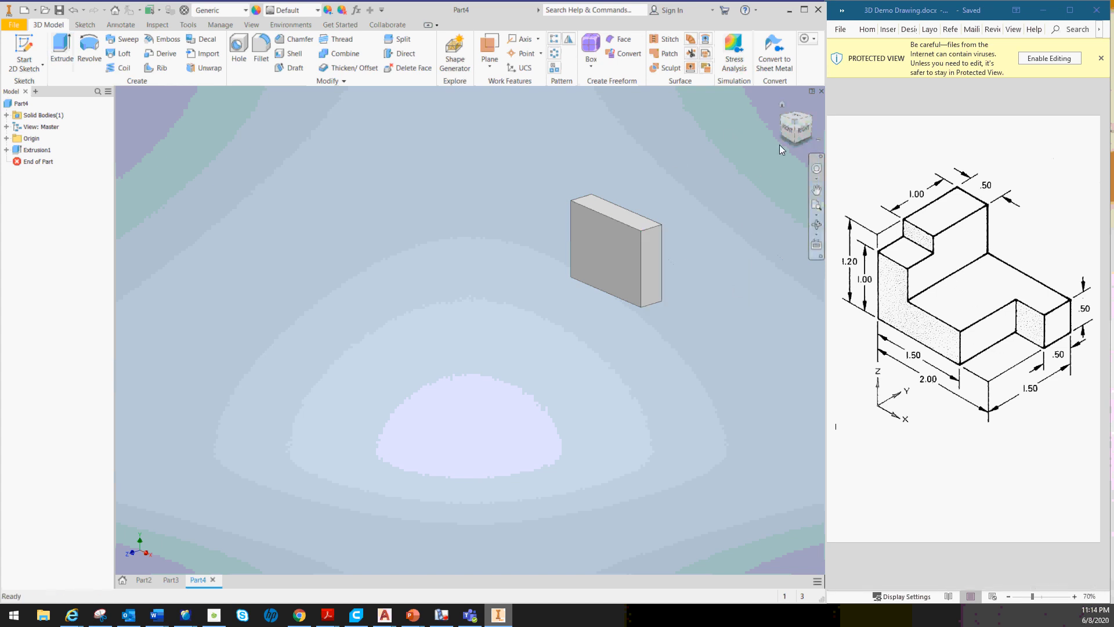
Orient the block isometrically to lie flat and start a new 2D sketch on its large upper face.
click(815, 169)
drag(719, 212, 615, 166)
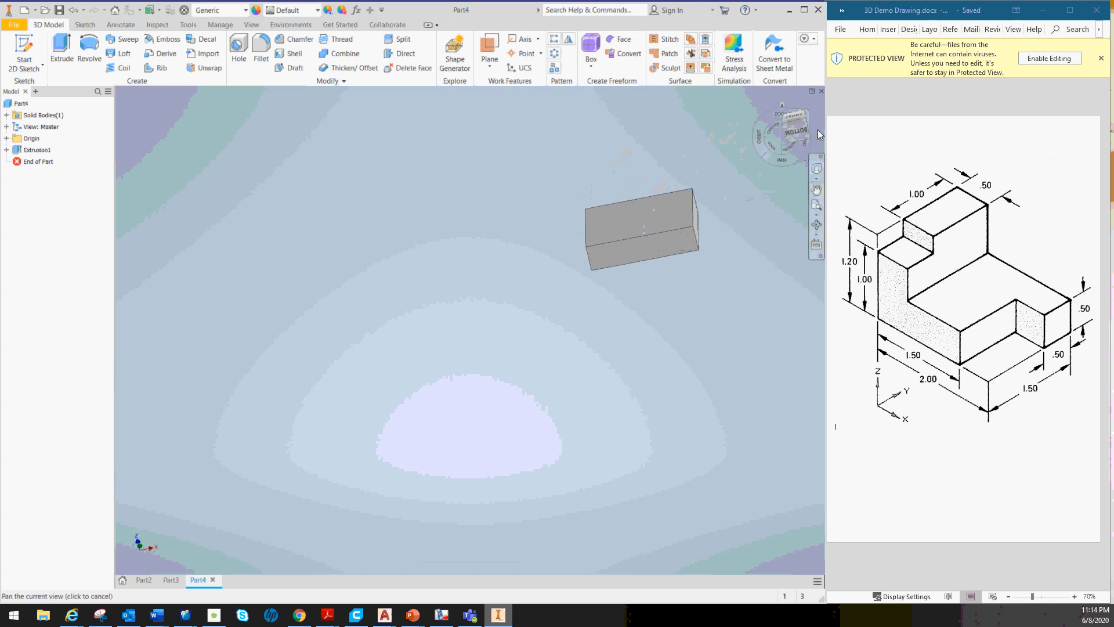
click(802, 117)
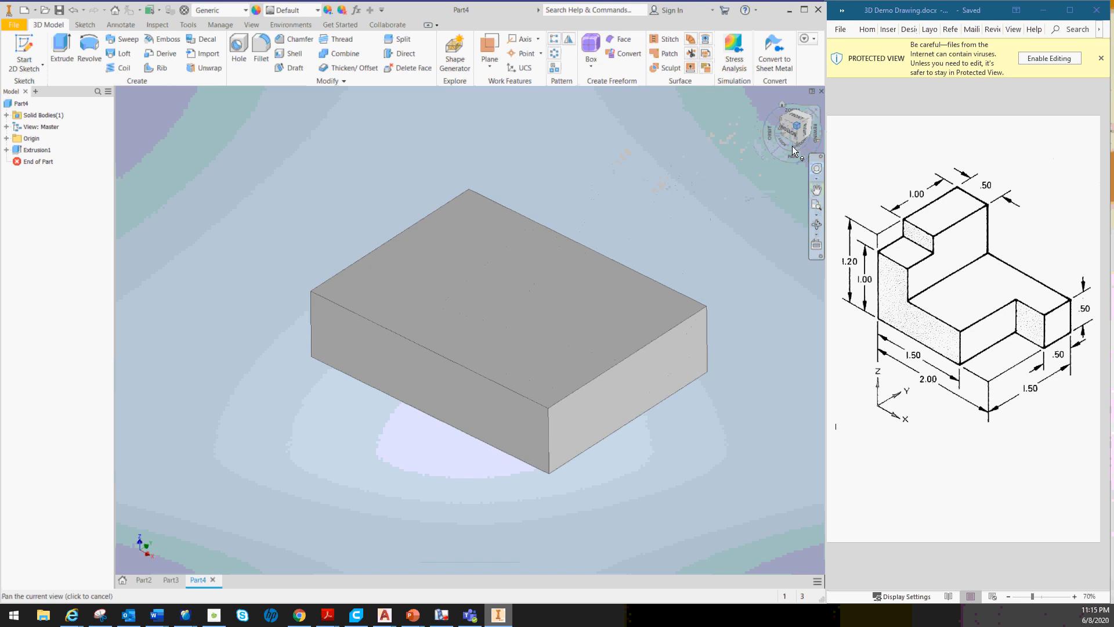
click(652, 206)
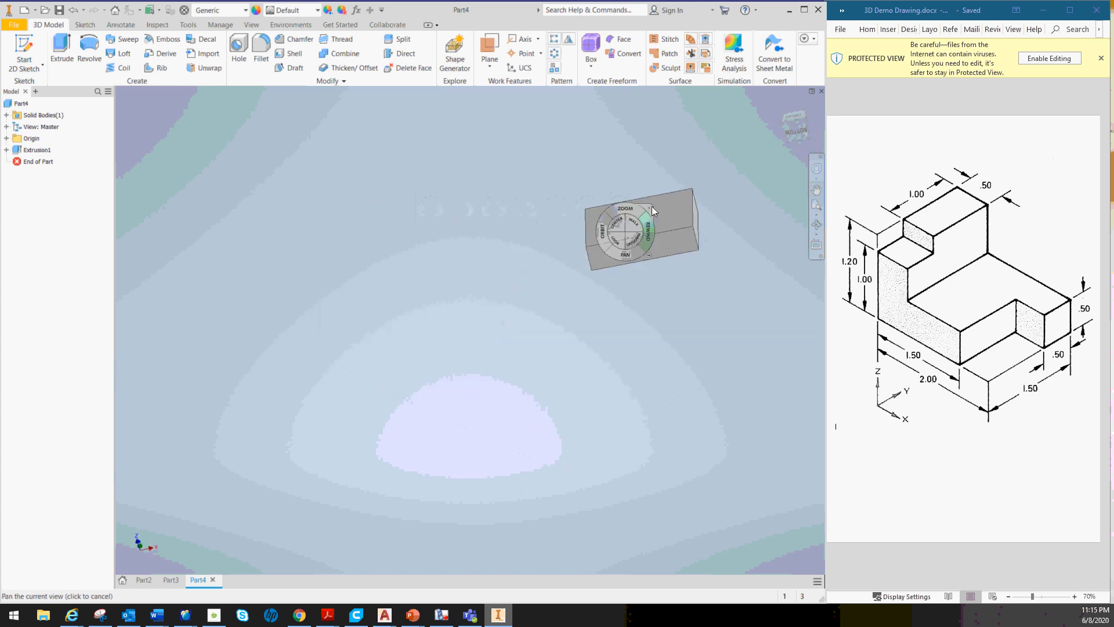
click(805, 118)
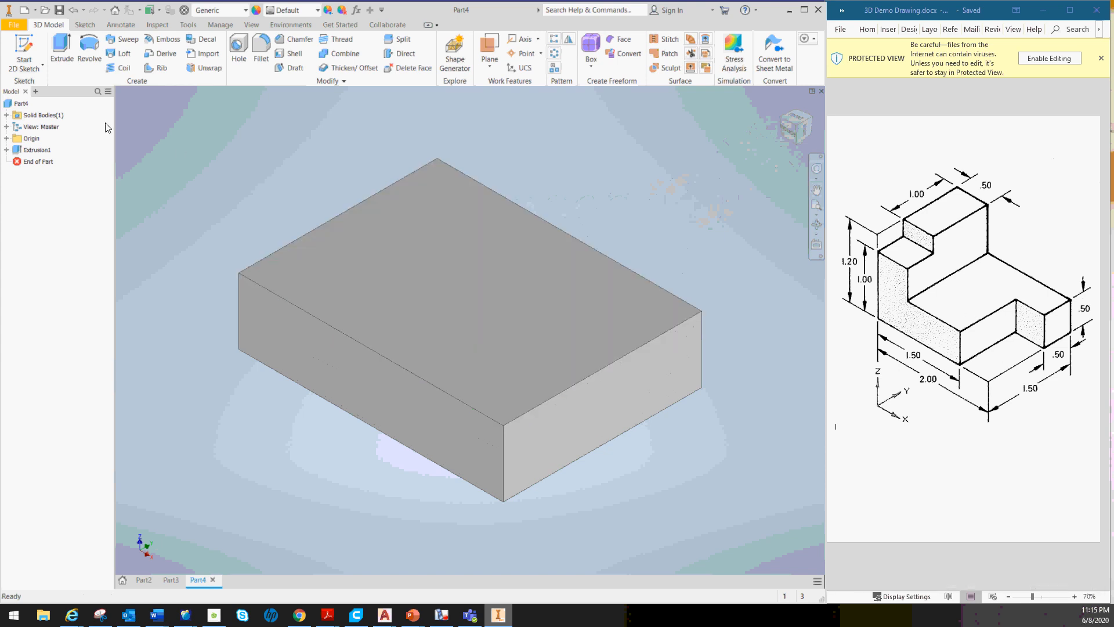
click(24, 51)
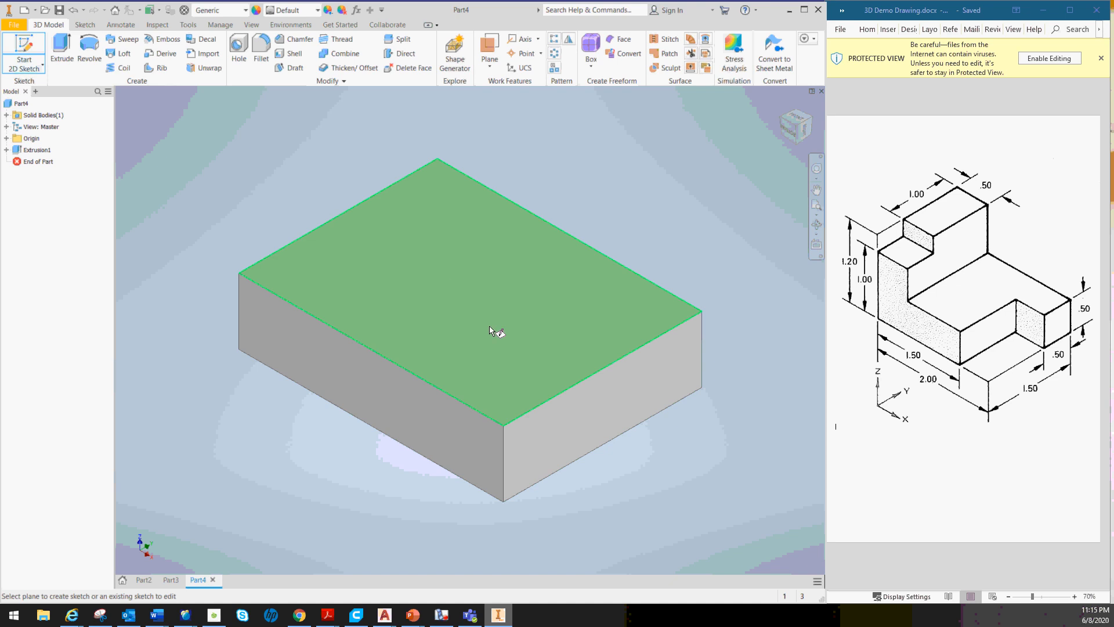
click(502, 371)
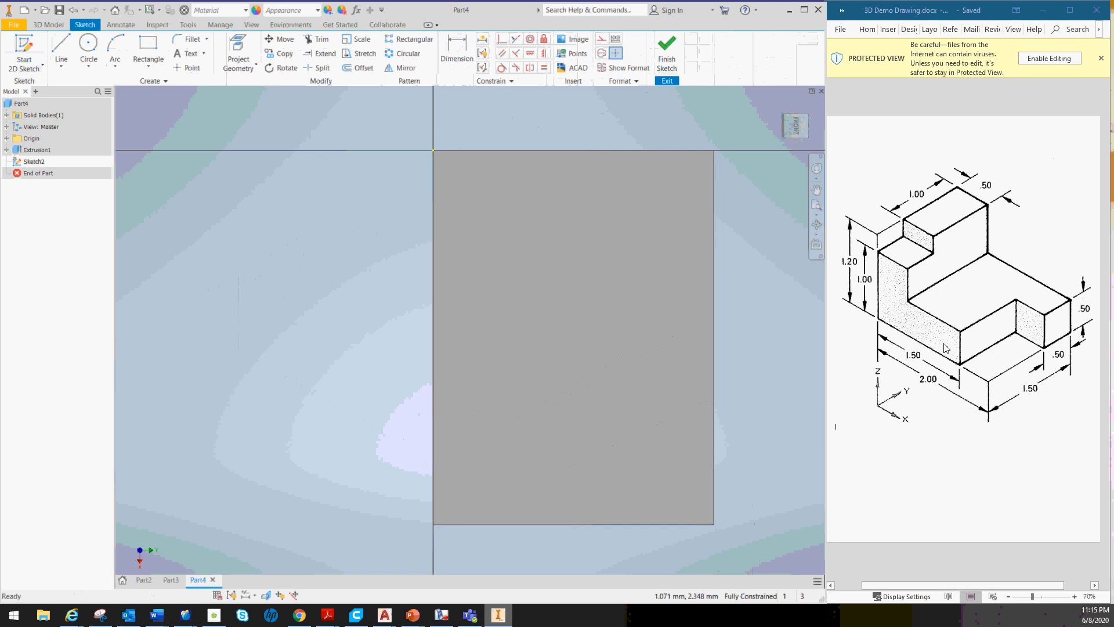
Draw a rectangle 1 mm wide and 0.5 mm high from the block face's lower-left corner.
click(148, 51)
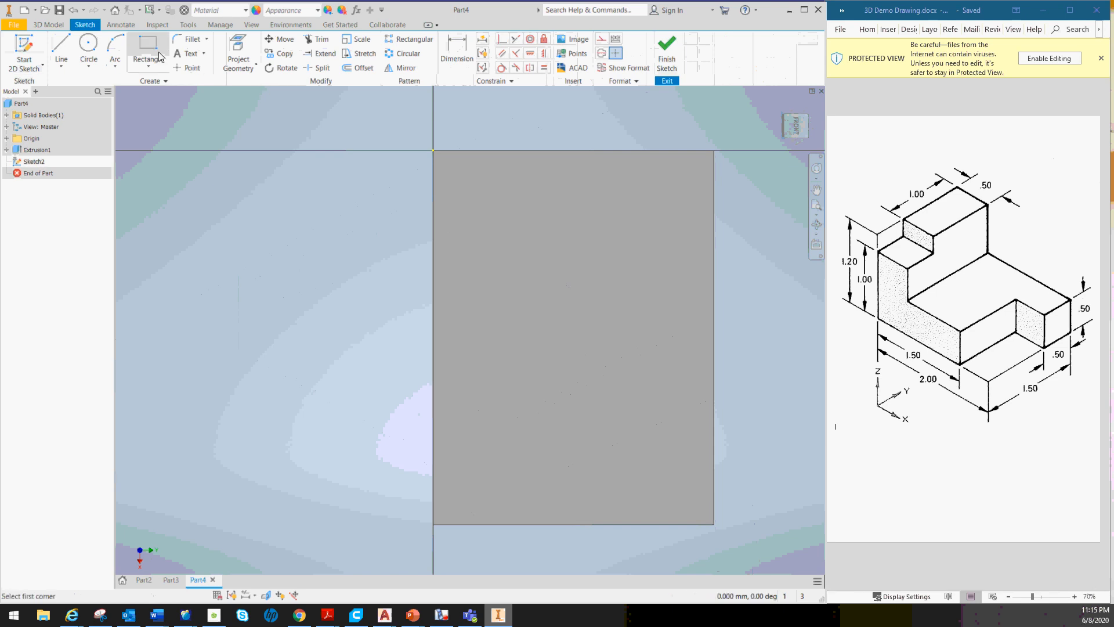
click(433, 524)
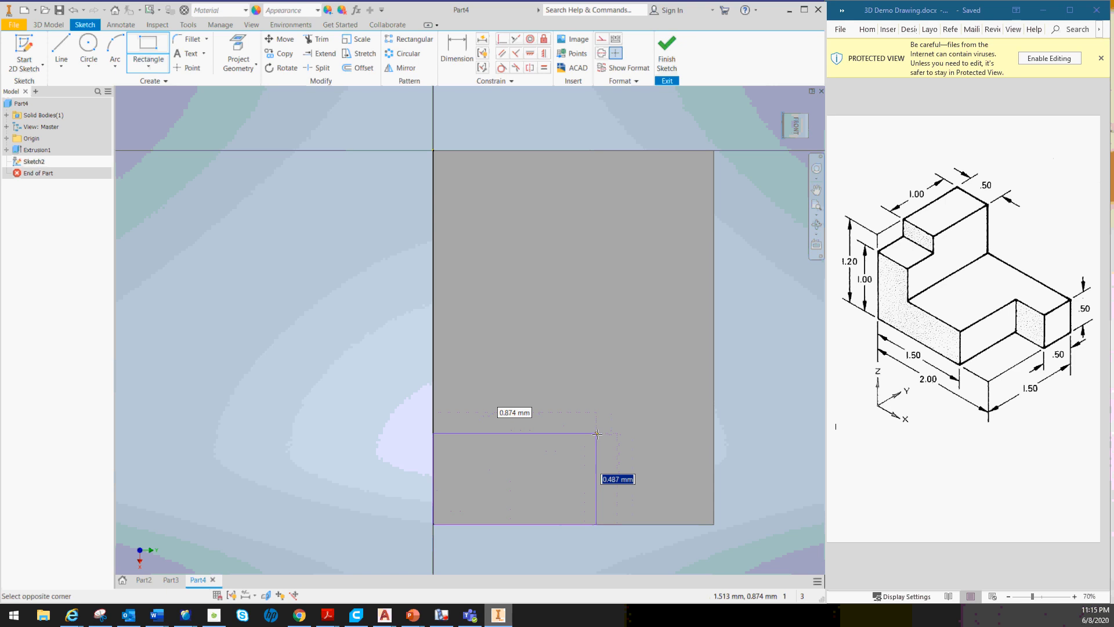
text(.5)
key(Tab)
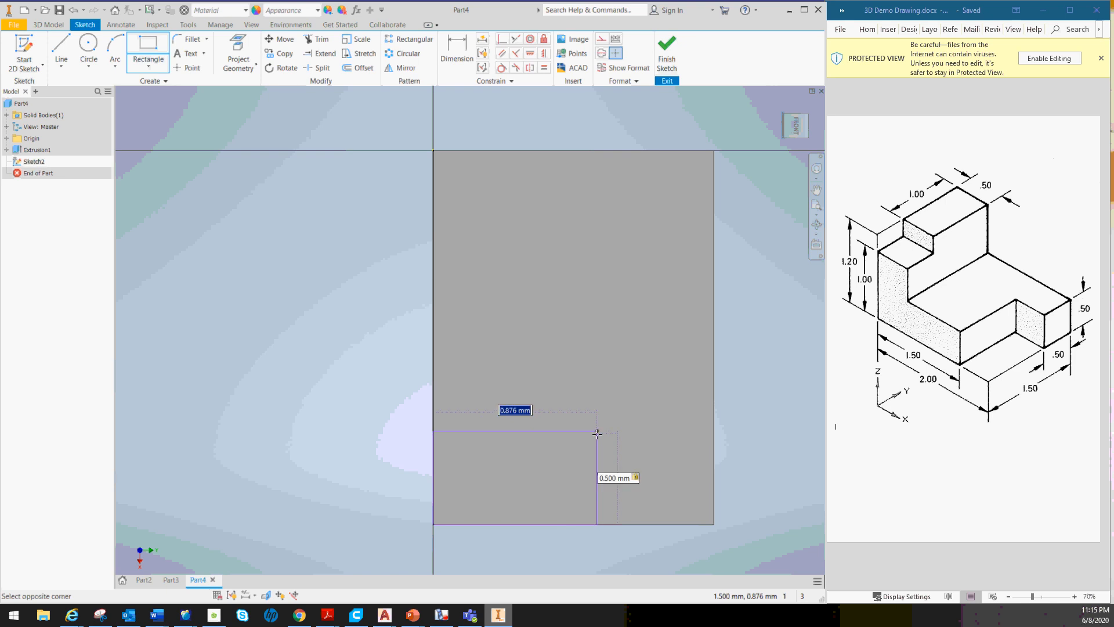
text(1)
key(Return)
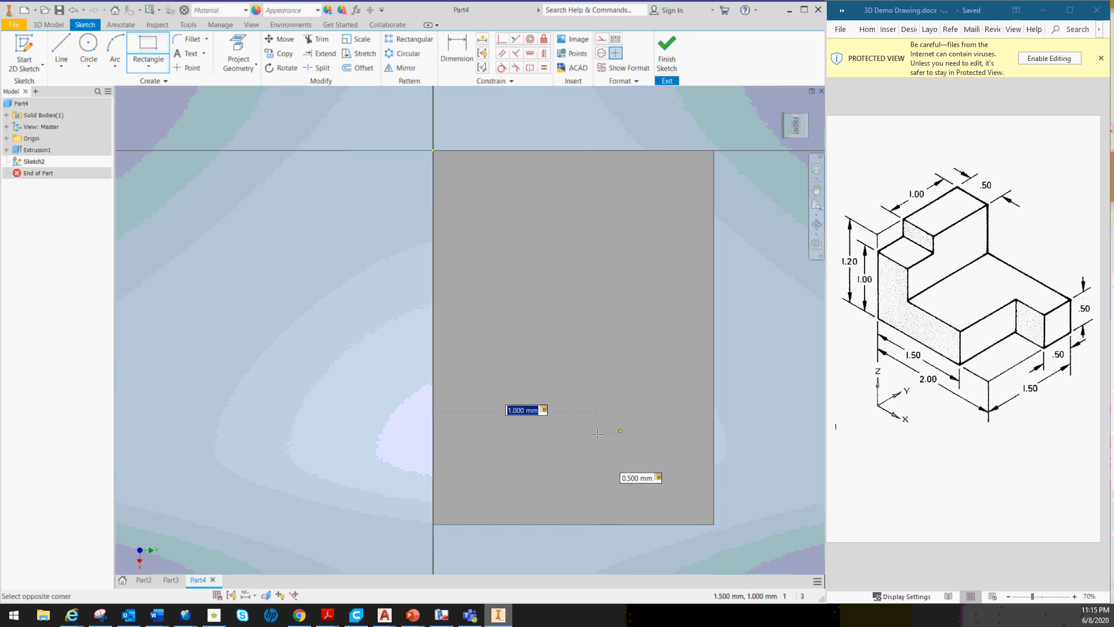
Finish the sketch and extrude the 1 by 0.5 mm rectangle 0.5 mm down into the block as a cut.
click(667, 55)
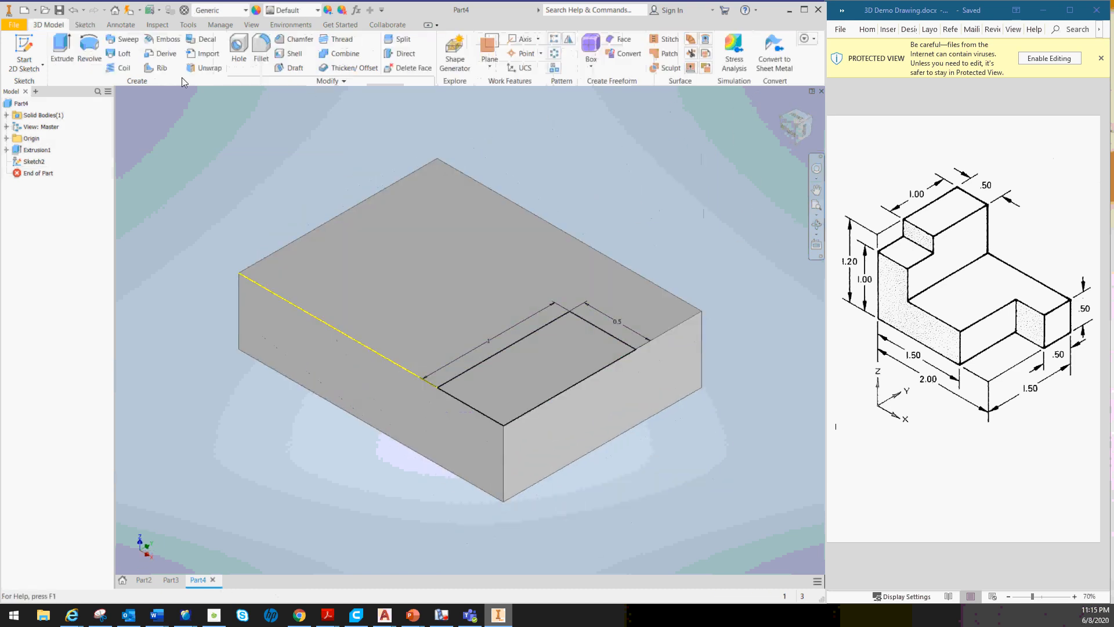
click(62, 46)
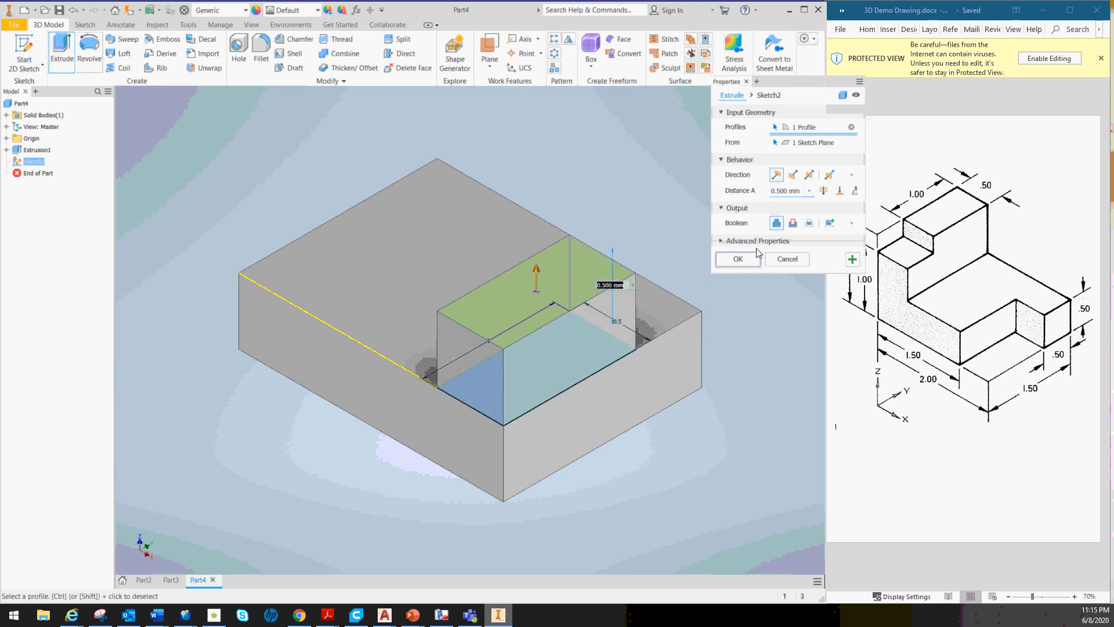
click(792, 175)
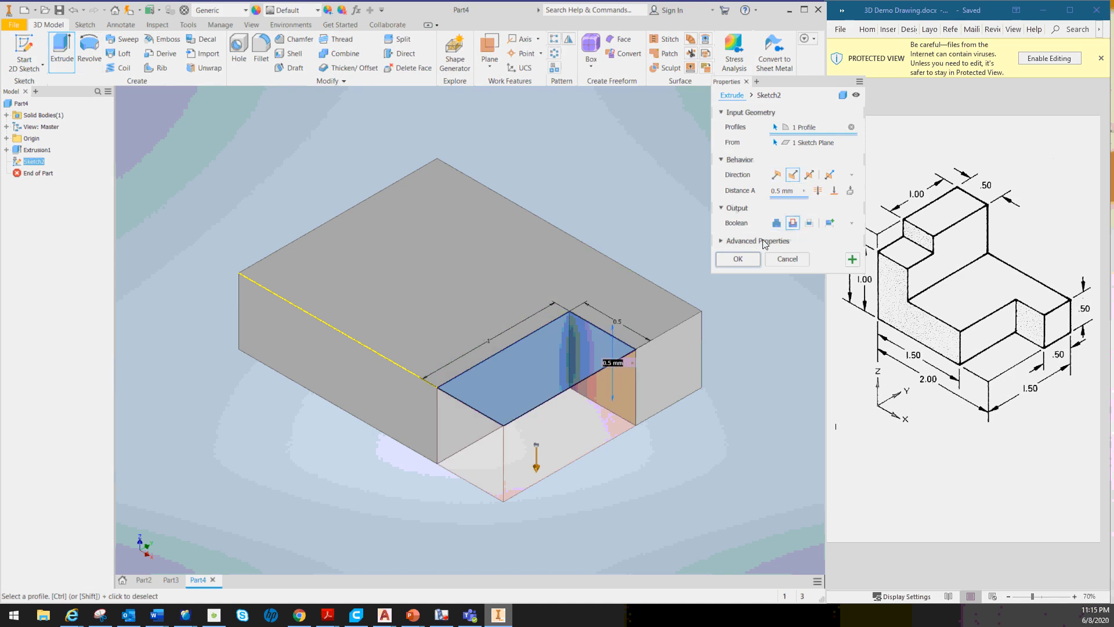
click(743, 262)
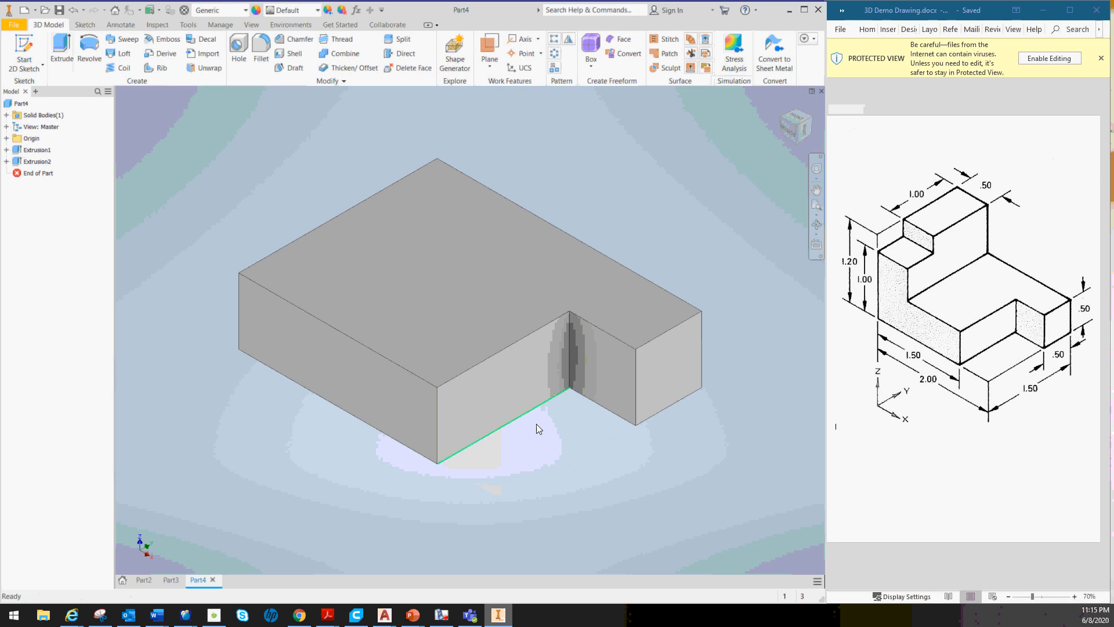
Sketch a rectangle on the block's upper face from the origin corner, spanning the 1.5 mm width and about 0.42 mm deep, and finish the sketch.
middle_drag(400, 239, 497, 284)
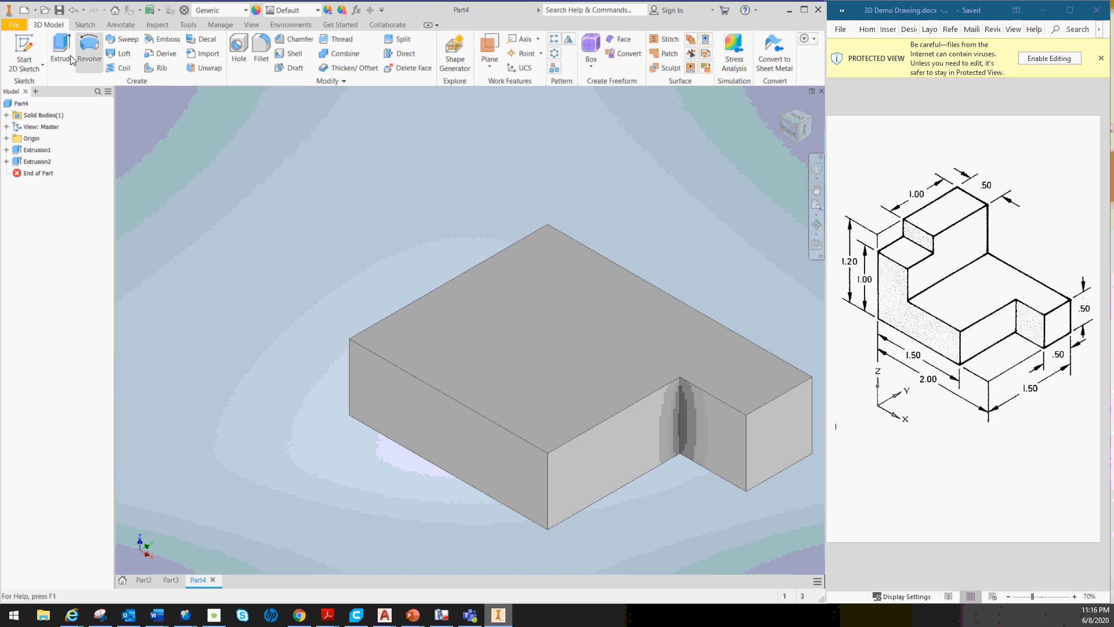
click(41, 64)
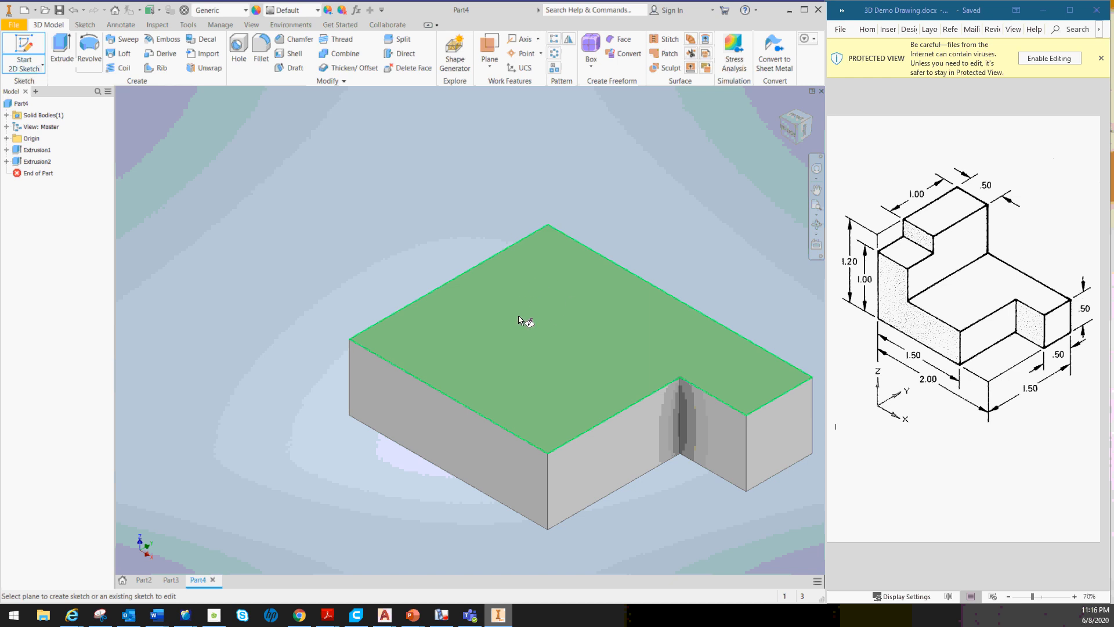
click(546, 317)
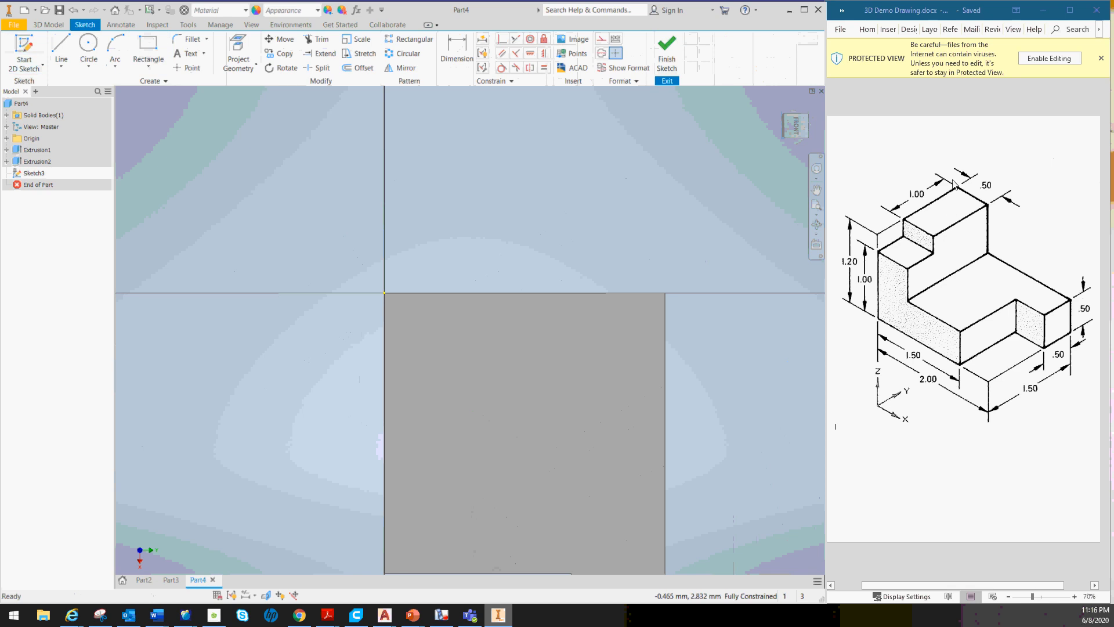
click(148, 49)
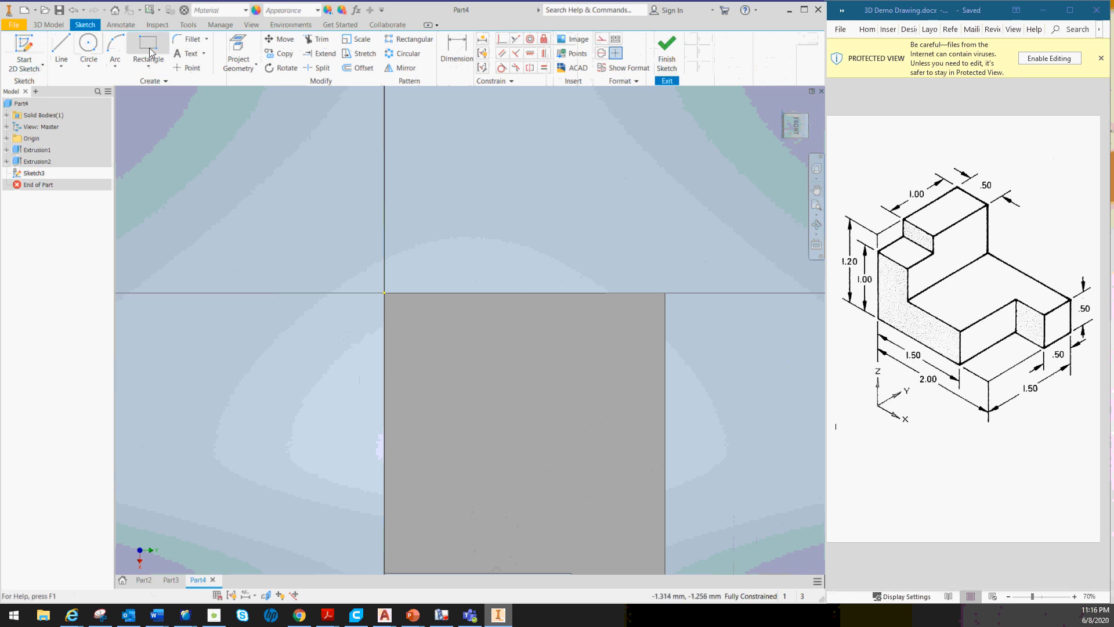
click(383, 293)
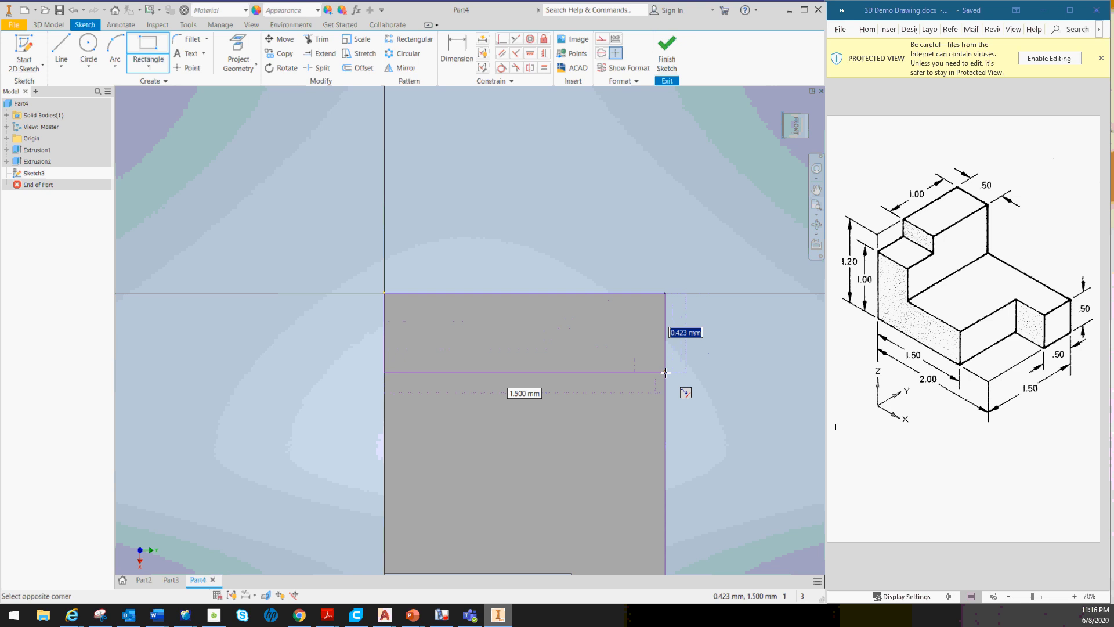
text(.5)
key(Return)
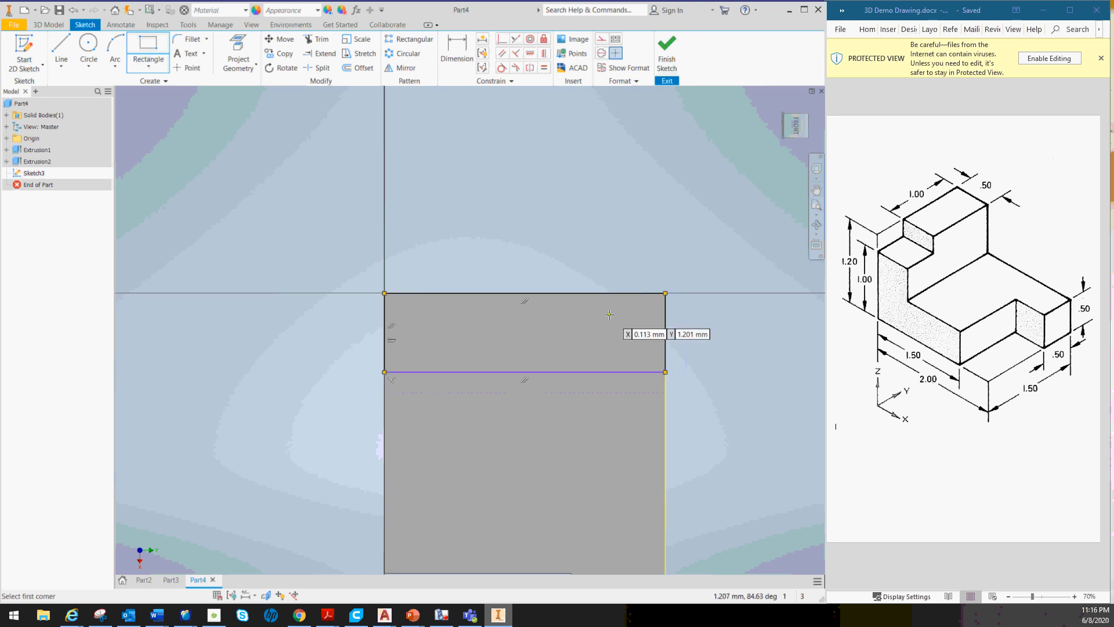
key(Escape)
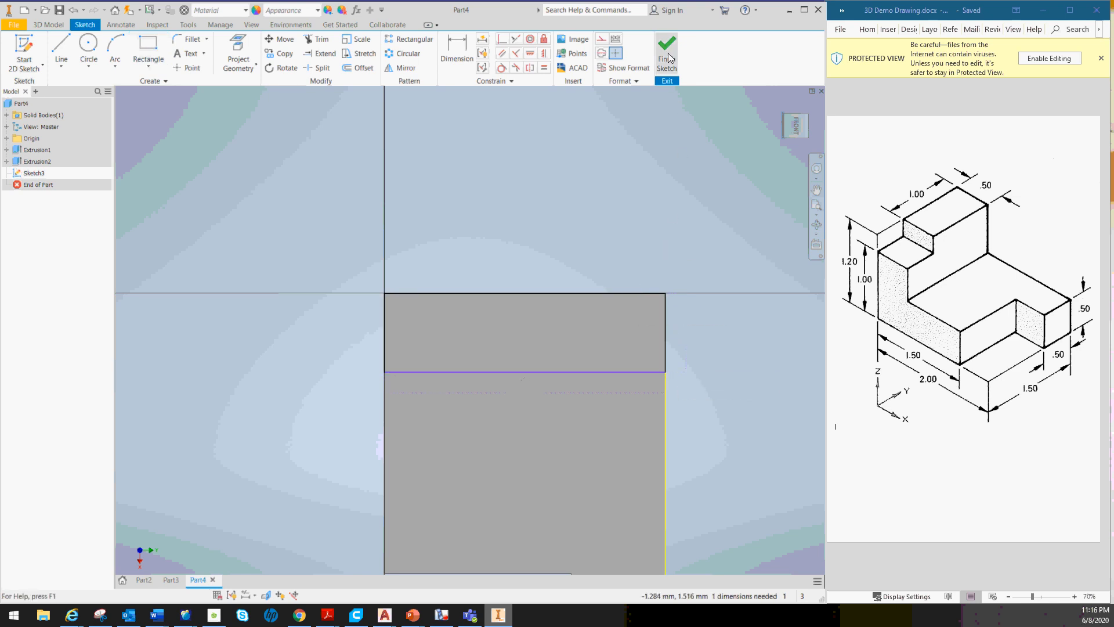
click(667, 53)
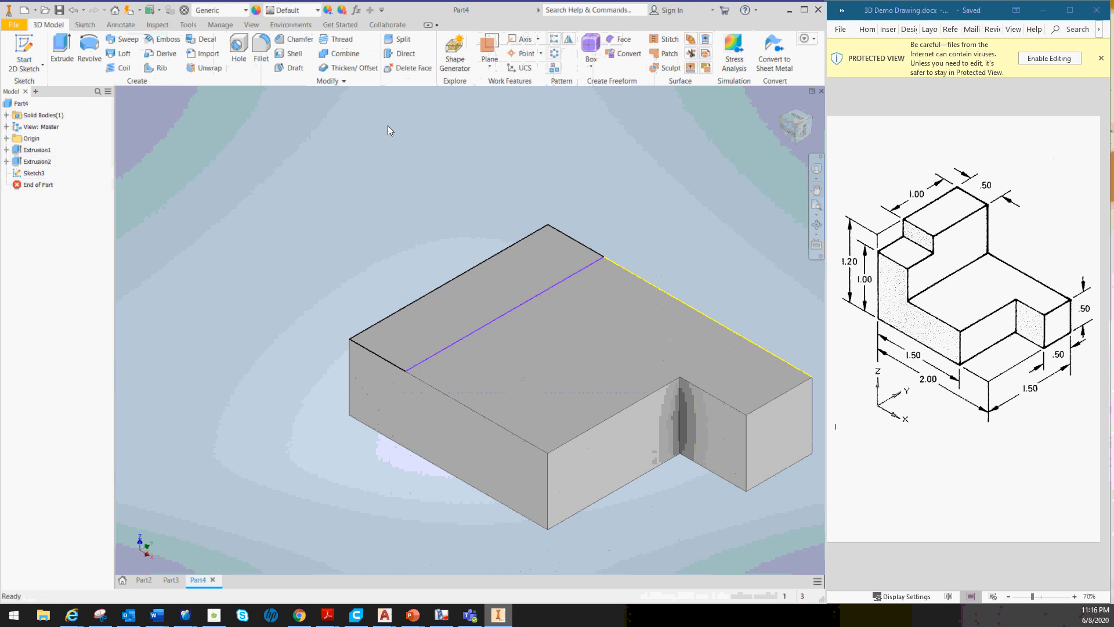
Extrude the rectangle along the rear edge upward by 0.7 mm, joined to the block.
click(61, 47)
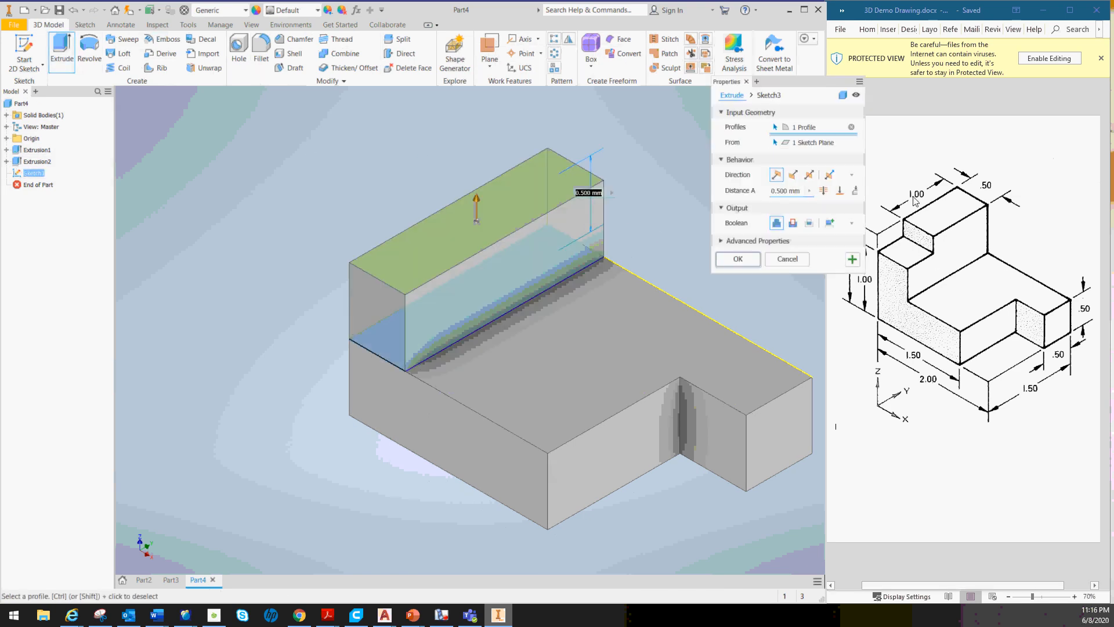
drag(799, 87, 744, 89)
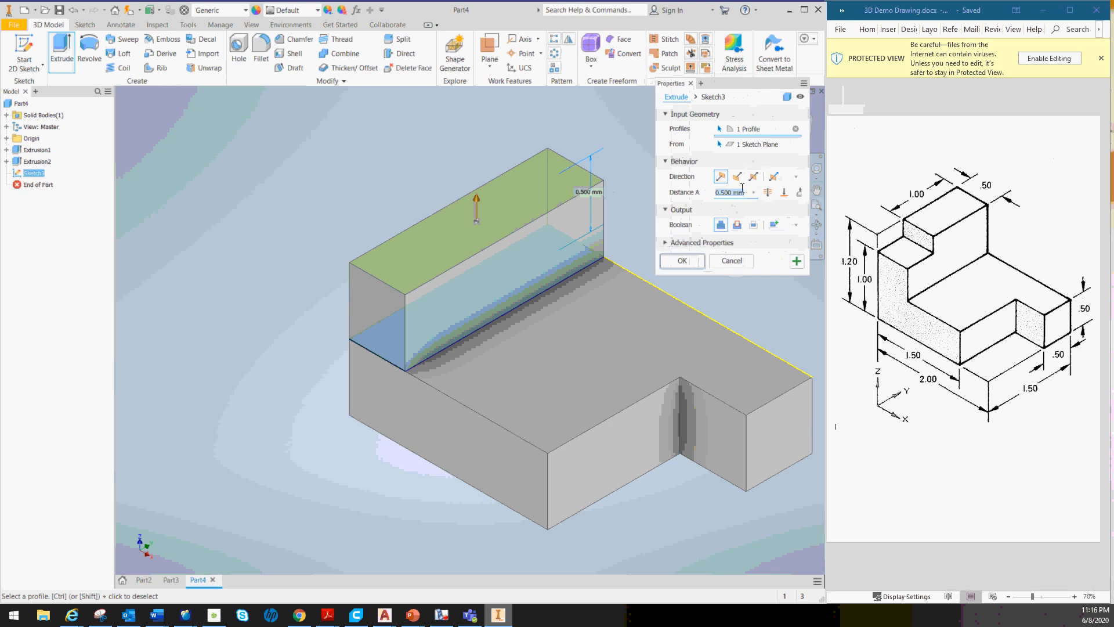
text(.7)
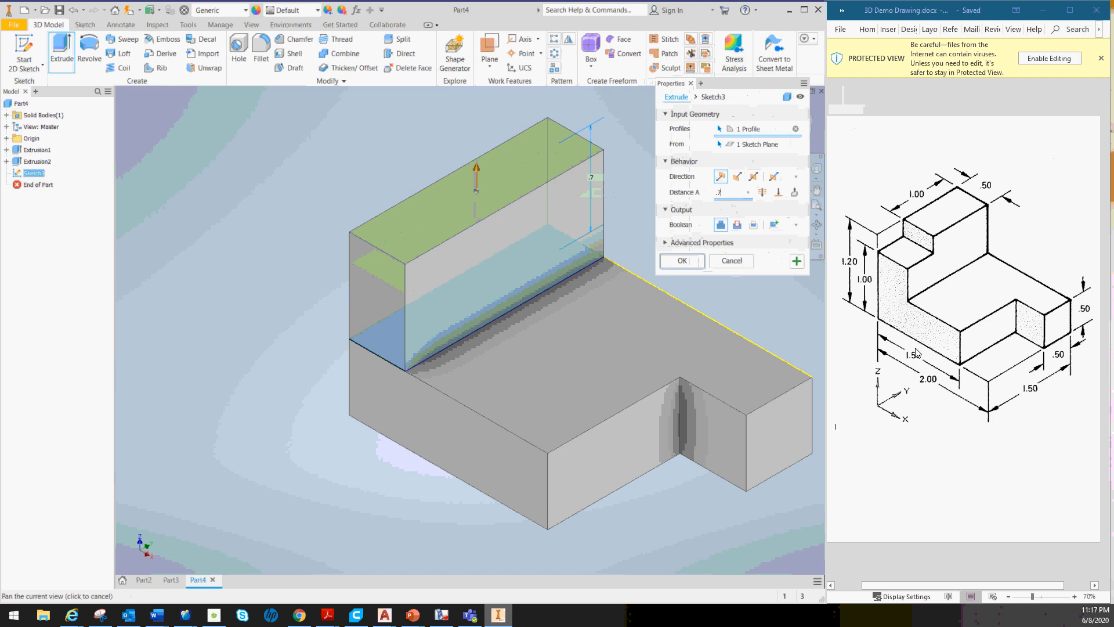
click(688, 264)
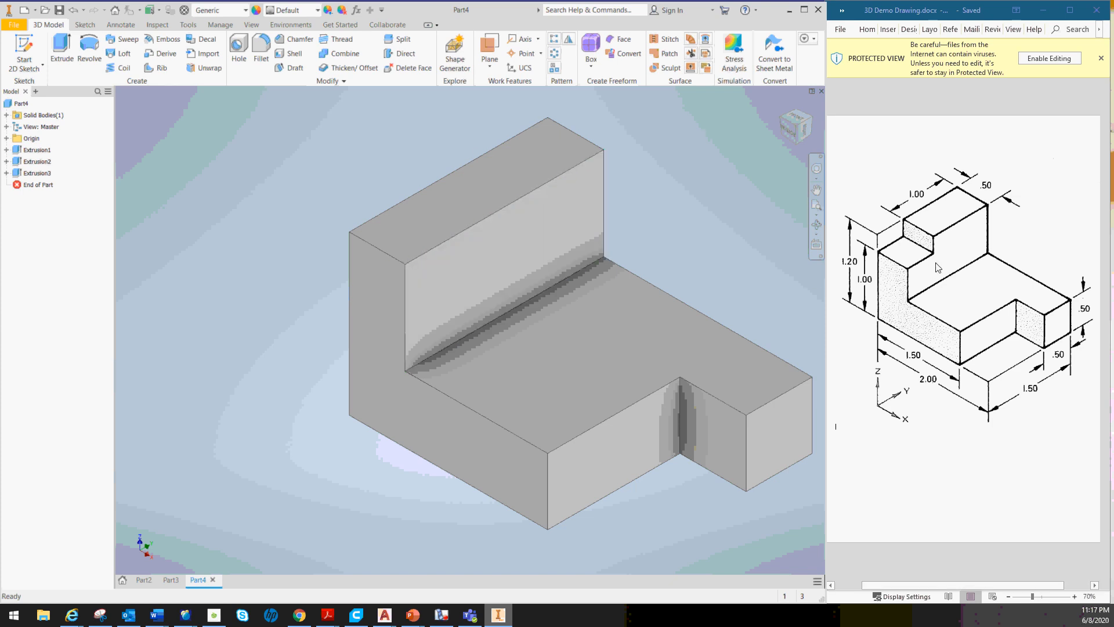
Sketch a rectangle 0.2 mm high and 0.5 mm wide from the upper-left corner of the upright wall's inner face, and finish the sketch.
click(26, 50)
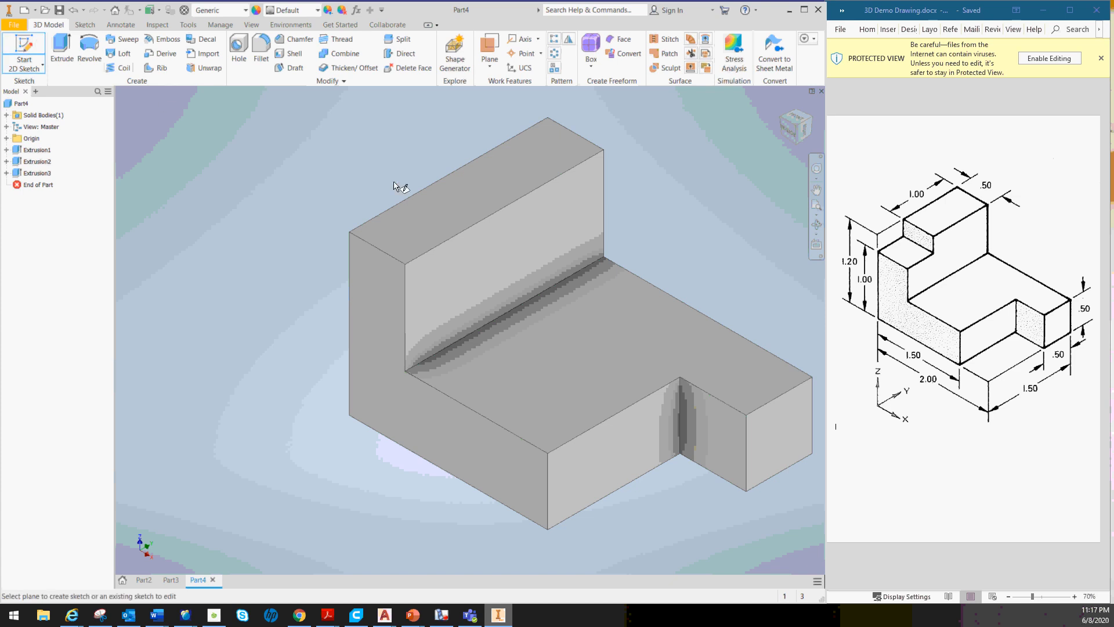
click(475, 259)
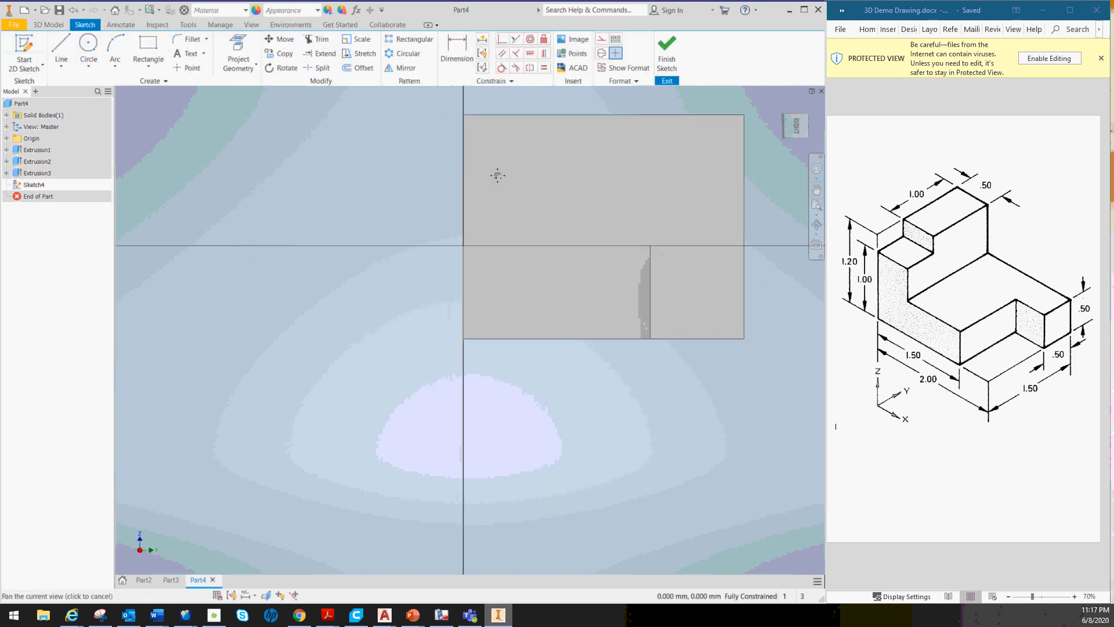
click(147, 48)
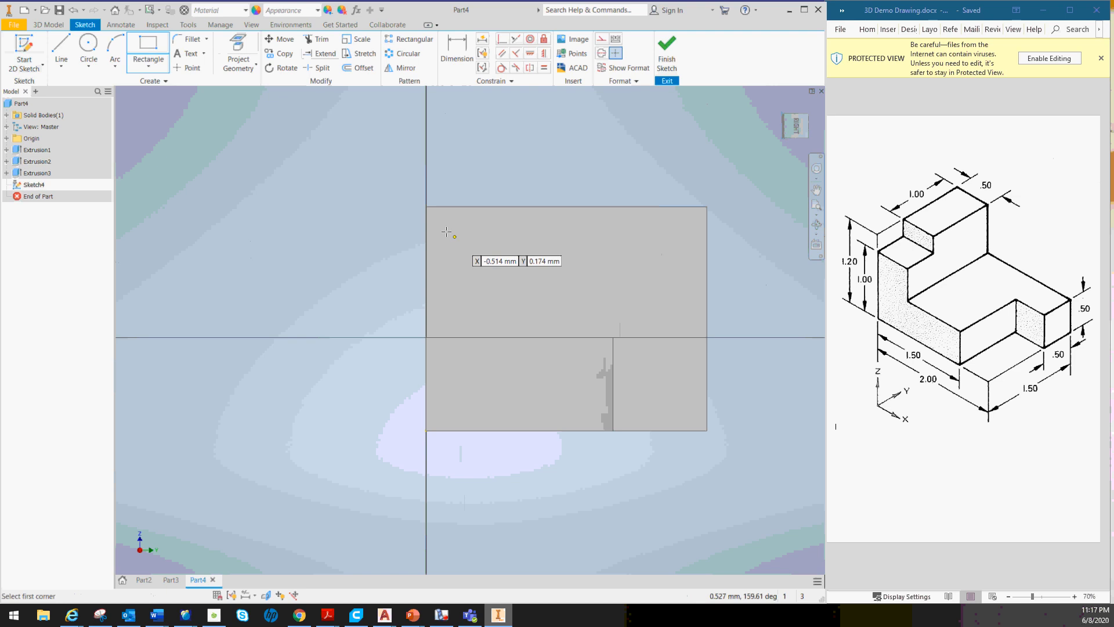
click(427, 206)
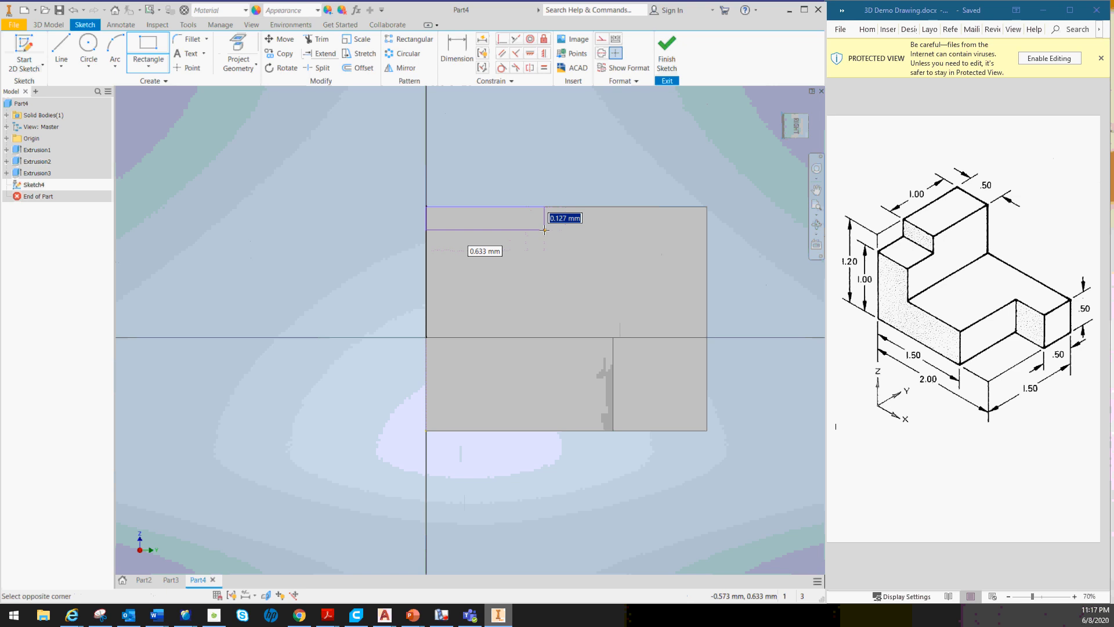
text(.)
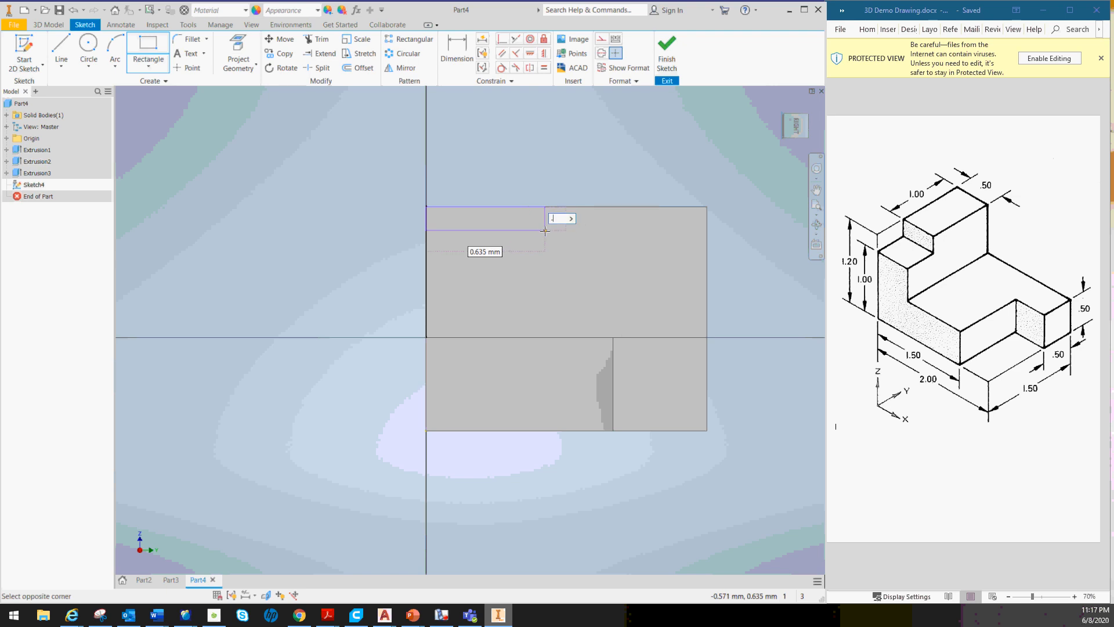
text(2)
key(Tab)
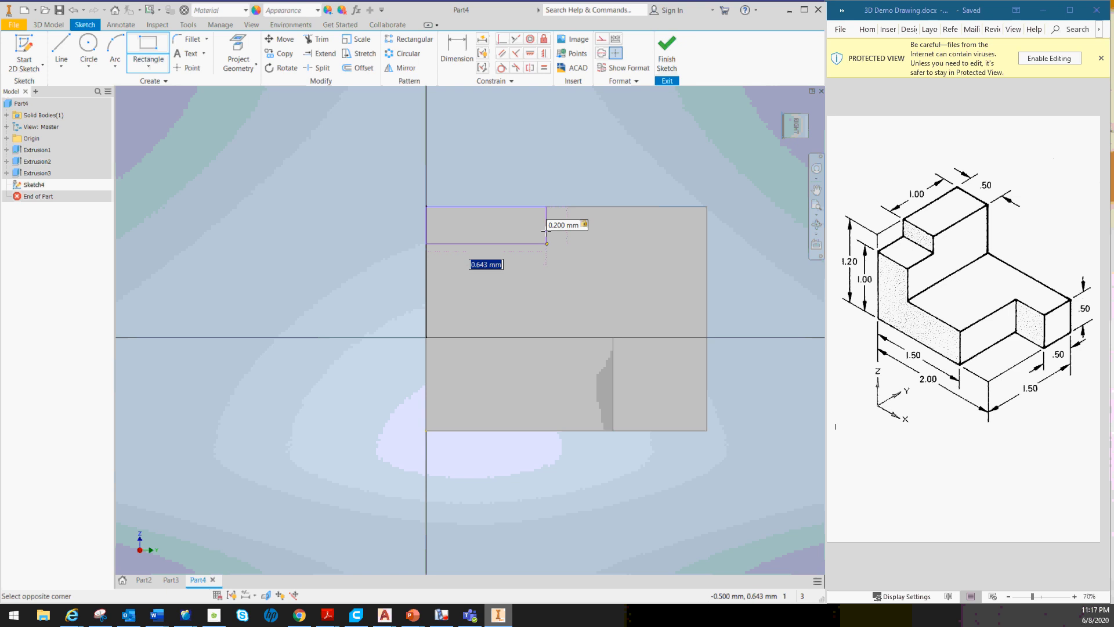
text(.)
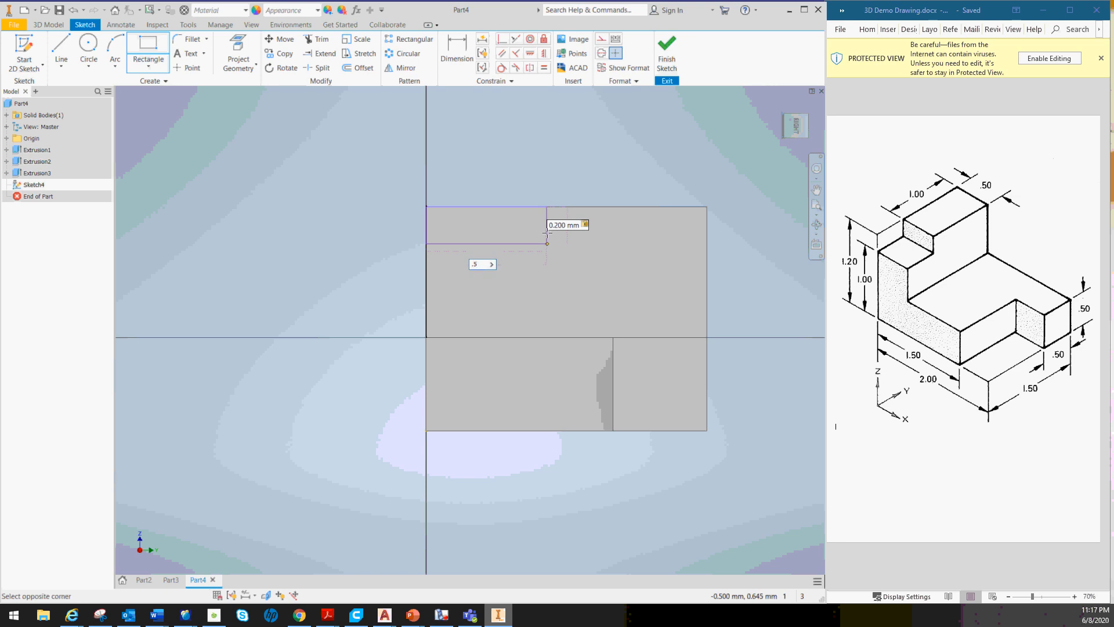
text(5)
key(Return)
key(Escape)
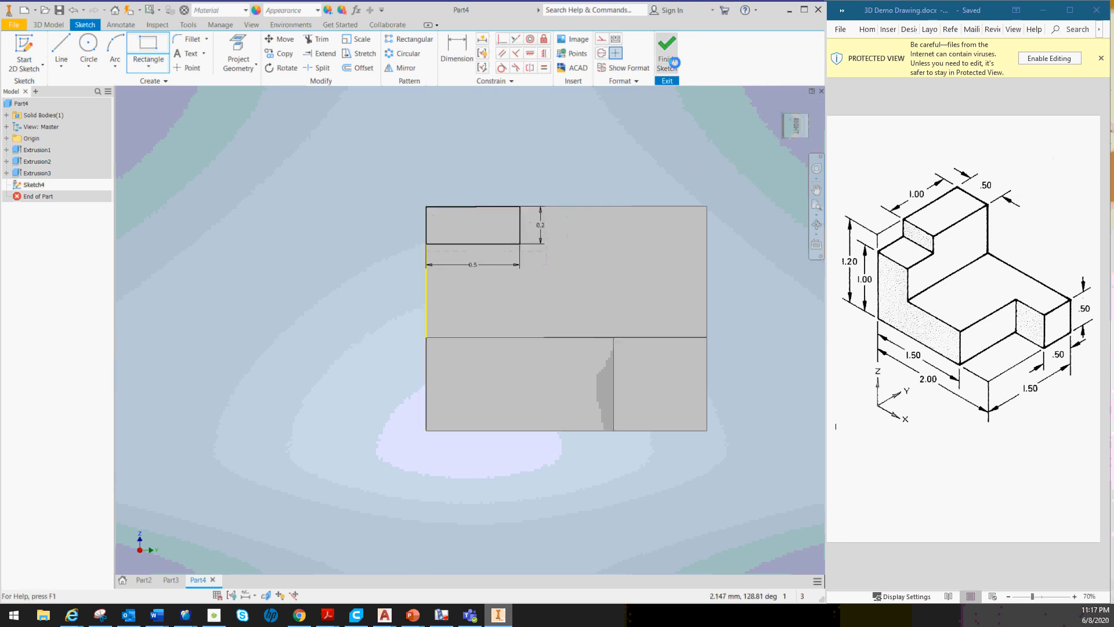
click(672, 62)
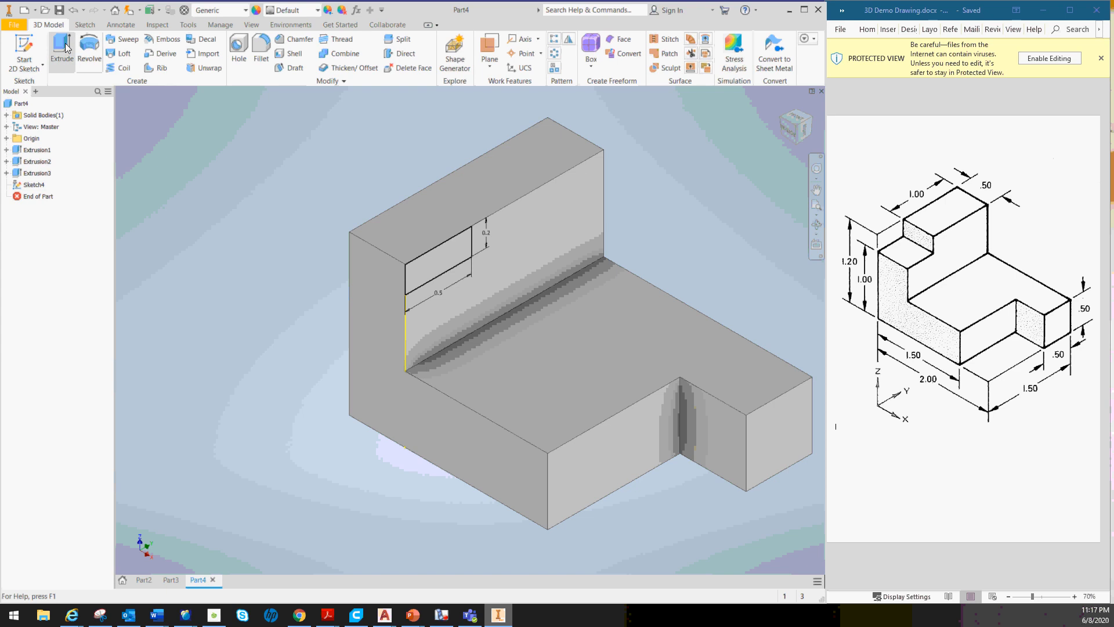
Extrude the 0.5 by 0.2 mm rectangle as a Through All cut through the upright wall.
click(62, 47)
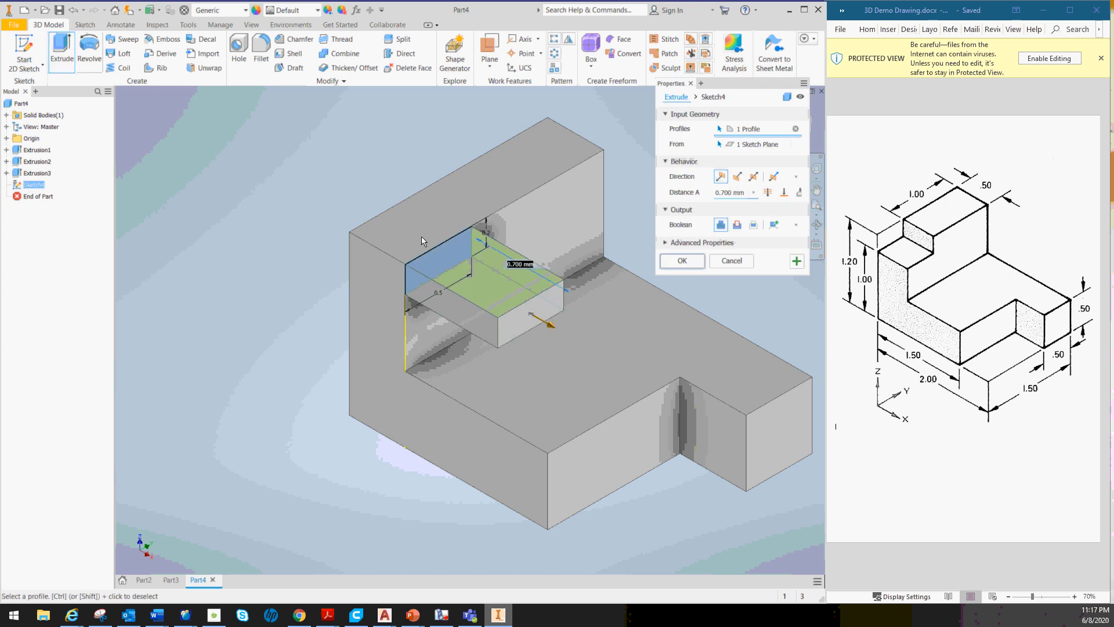
click(737, 224)
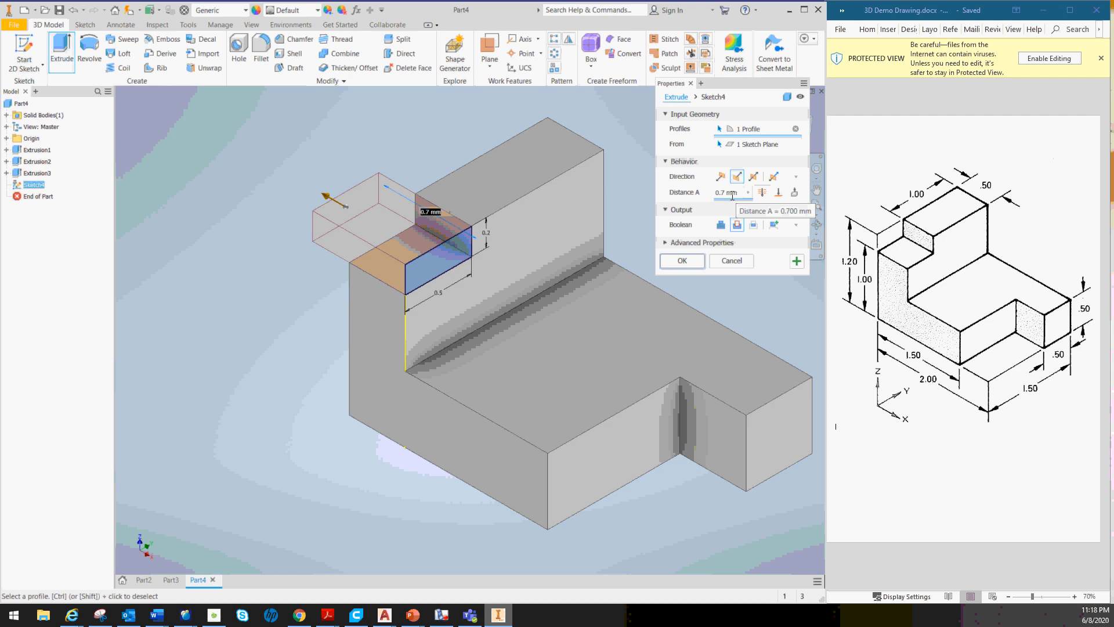
click(762, 193)
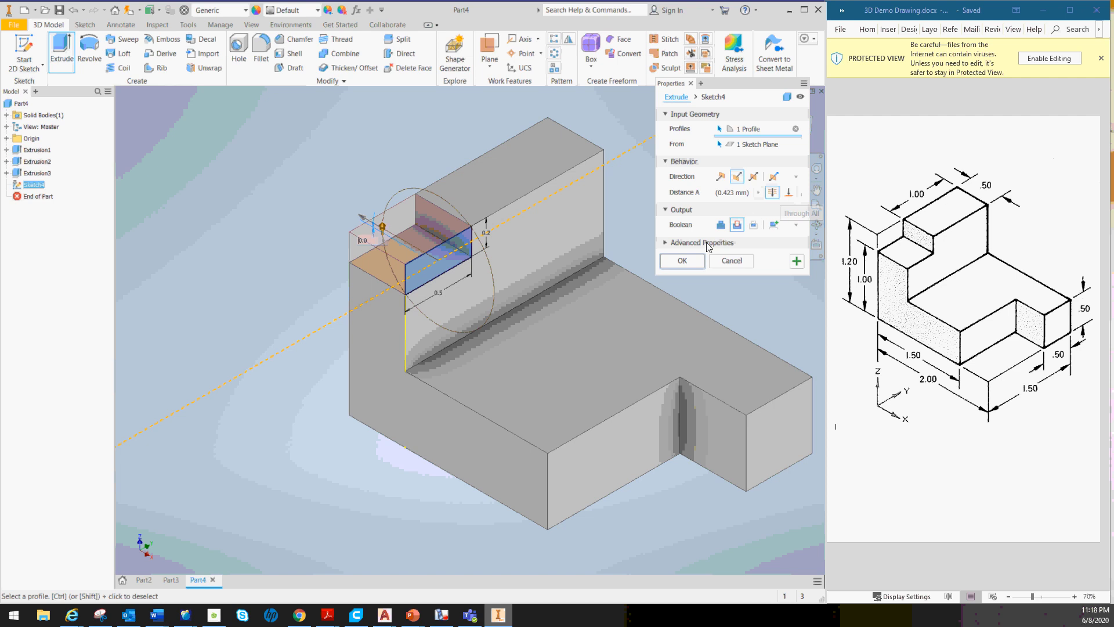
click(678, 262)
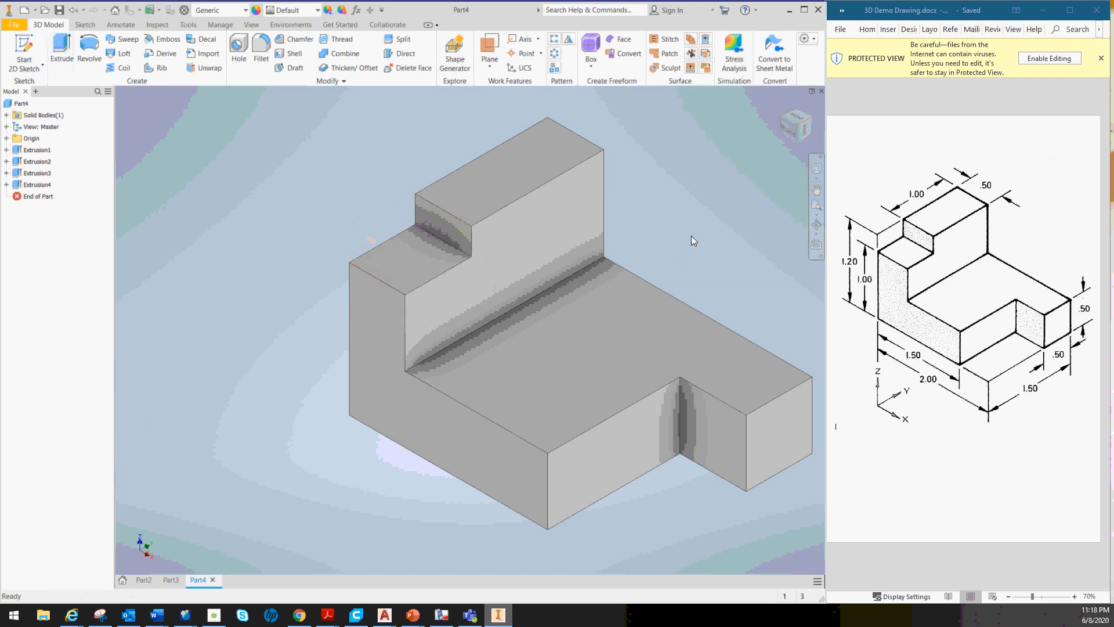
middle_drag(691, 235, 573, 235)
scroll(573, 234, up, 3)
scroll(573, 234, down, 5)
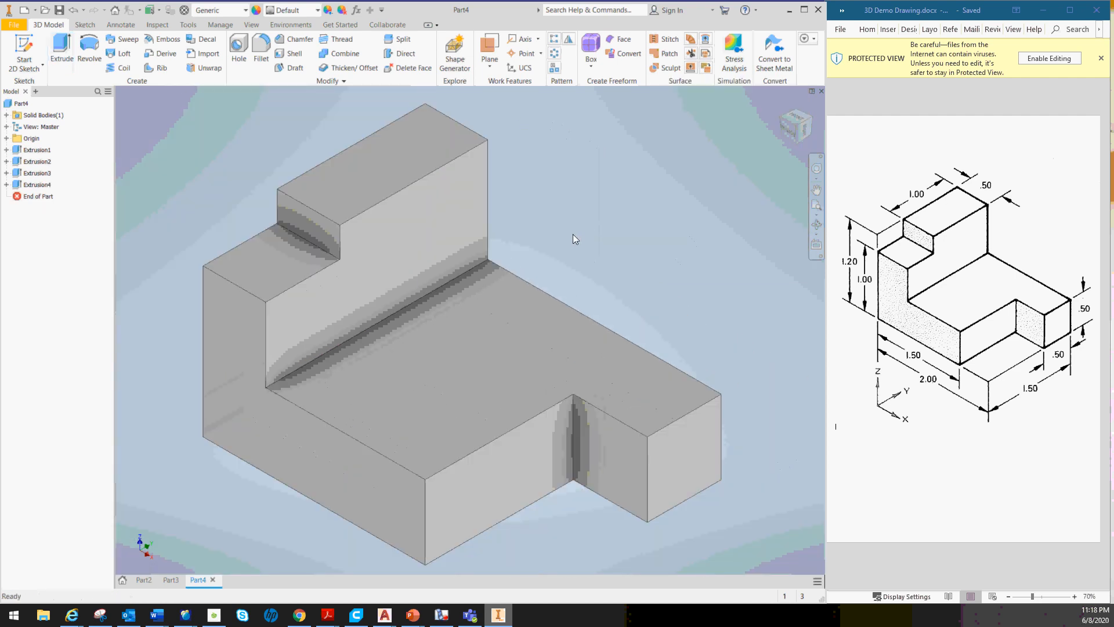